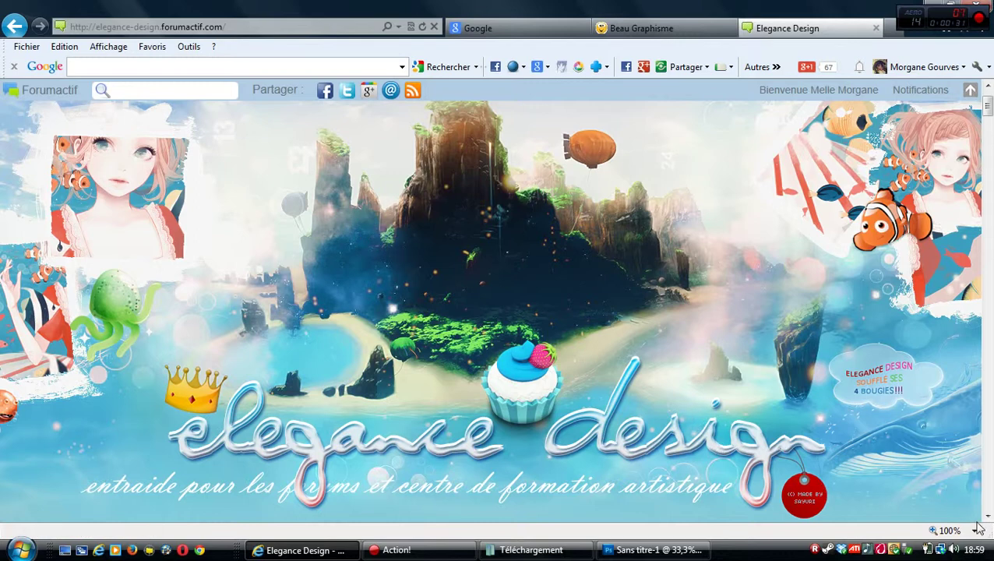
left_click(654, 550)
left_click_drag(553, 234, 47, 475)
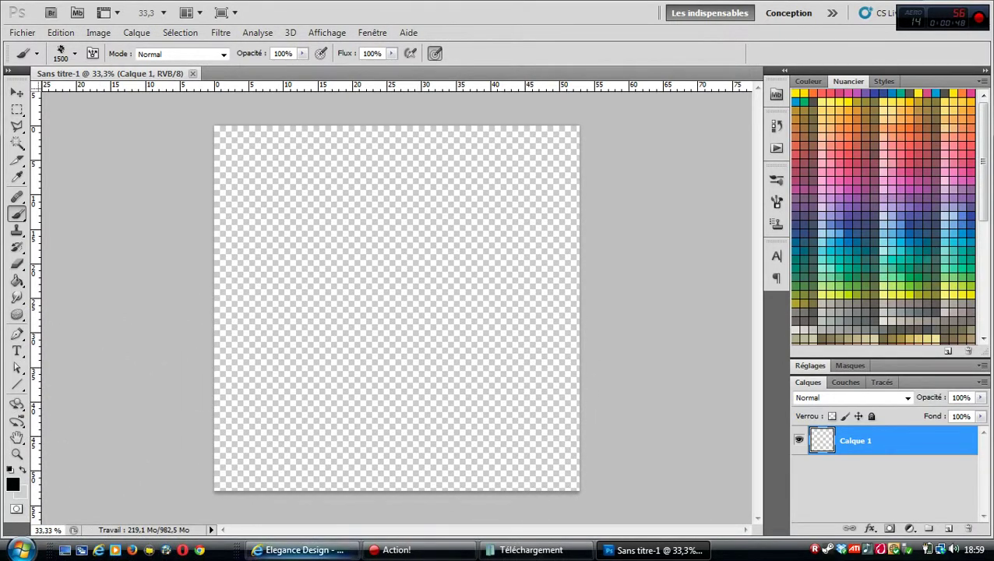
left_click(302, 551)
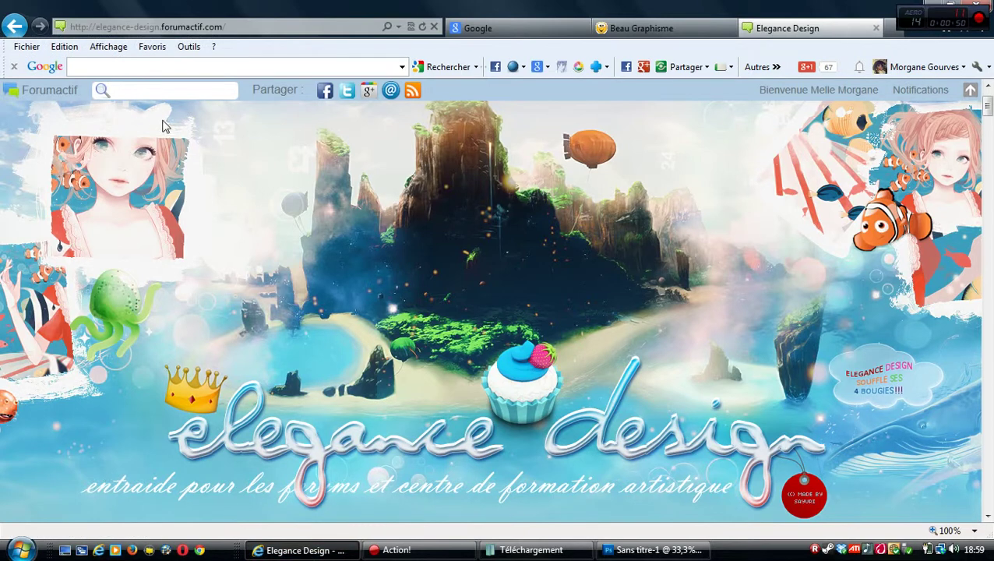
Step: Search Google for deviantart and open the deviantART website from the results
left_click(122, 67)
type("deviant")
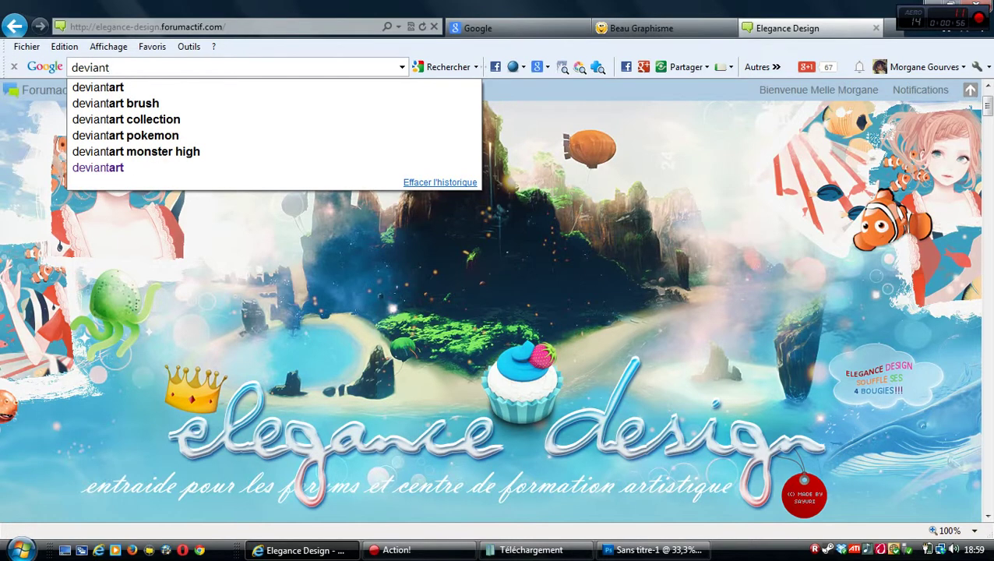
left_click(112, 87)
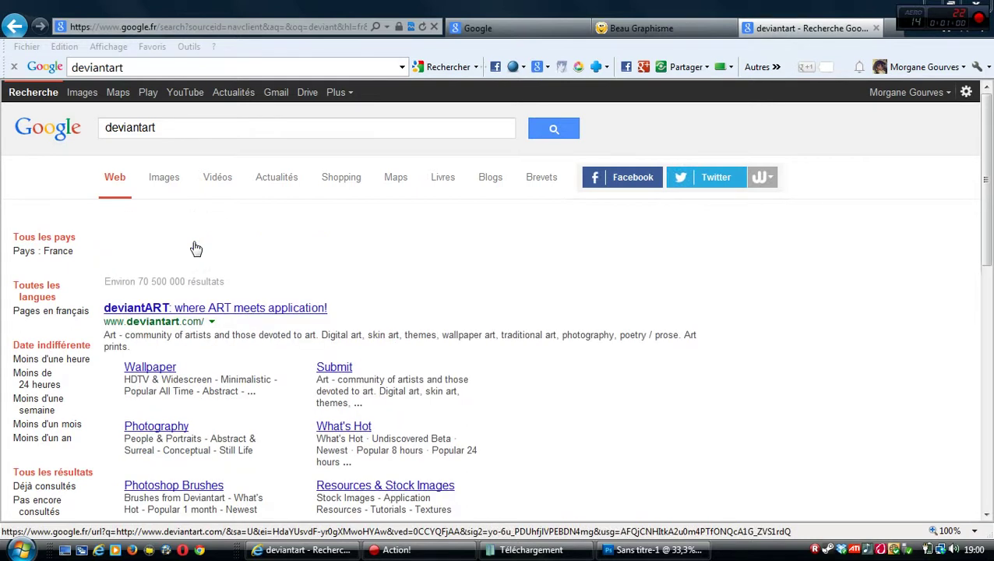
left_click(272, 312)
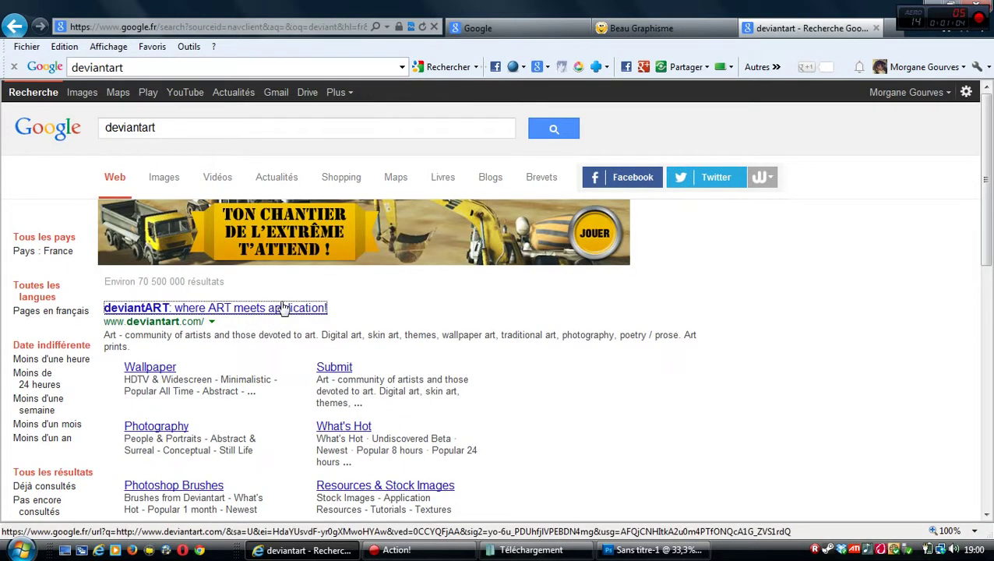
left_click(285, 312)
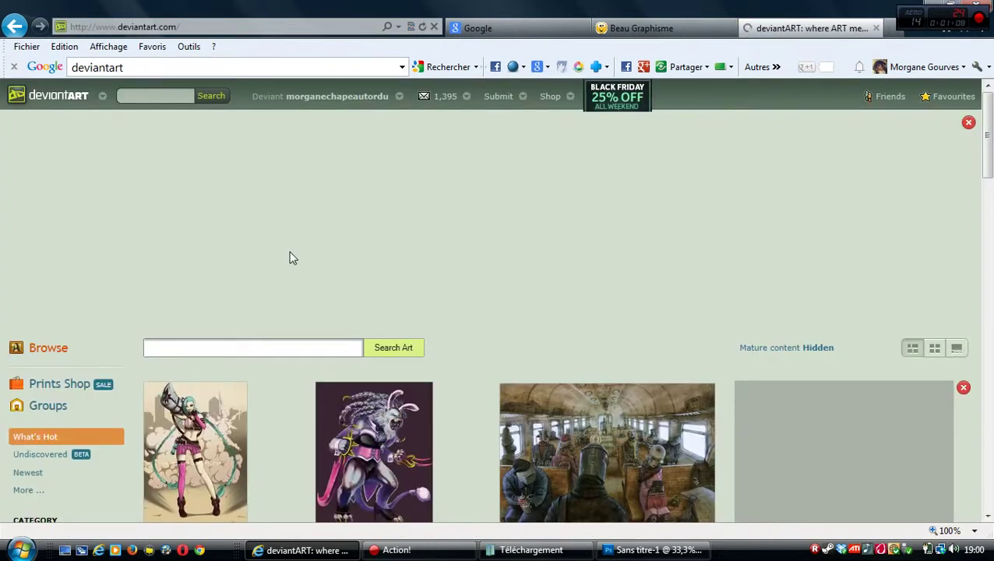
Step: Search the deviantART gallery for "brush"
scroll(289, 257, "down", 1)
scroll(290, 257, "down", 2)
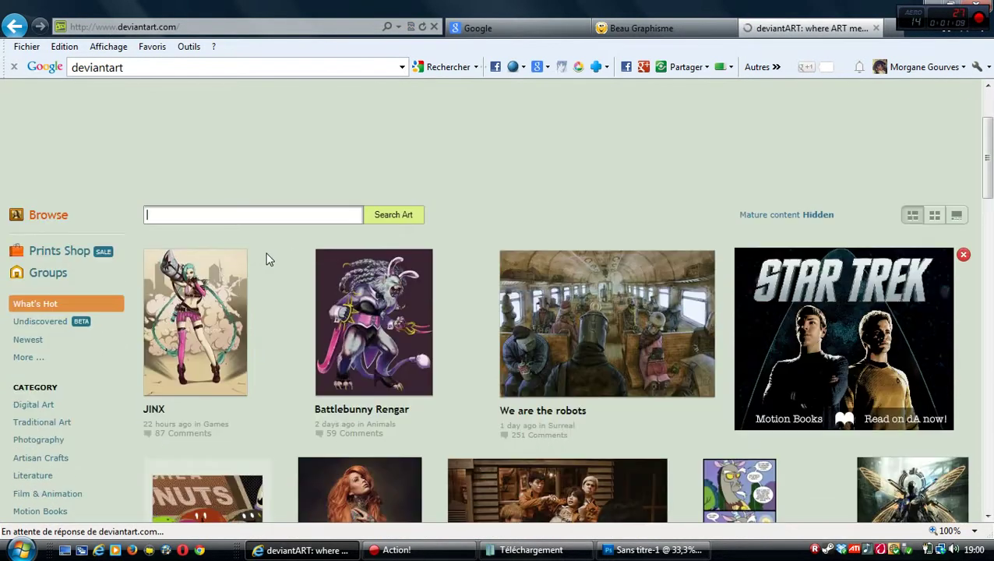
left_click(207, 212)
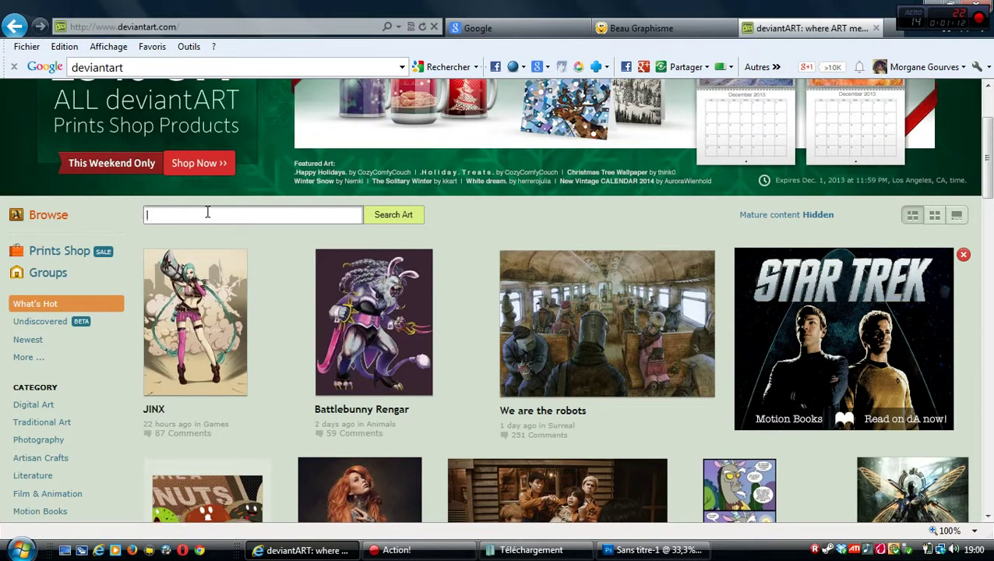
type("bru")
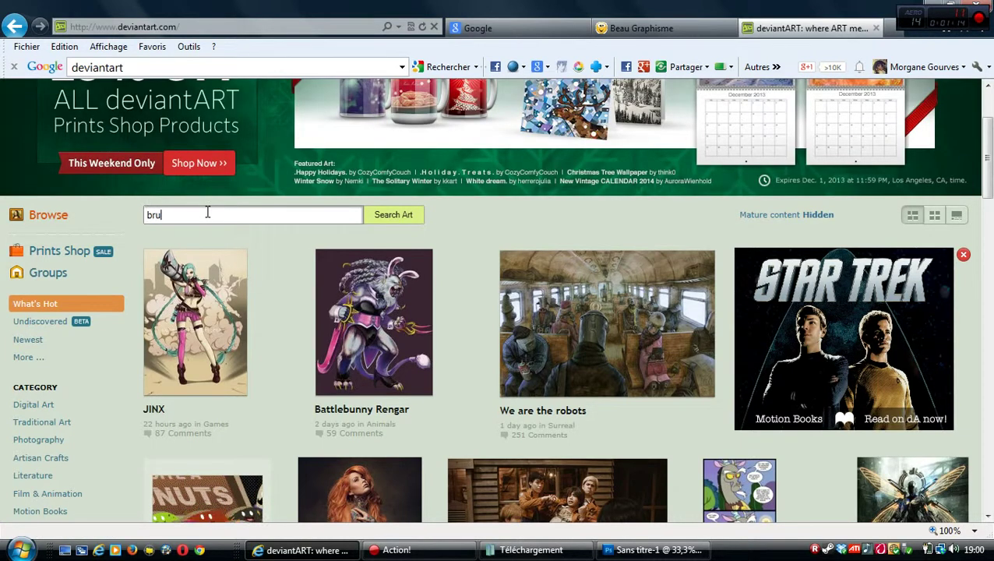
type("sh")
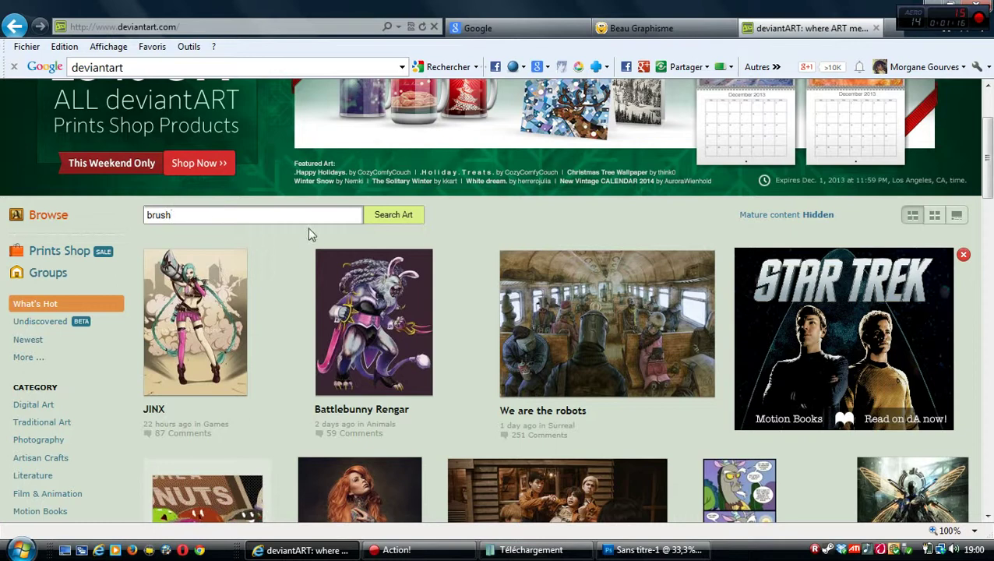
left_click(380, 215)
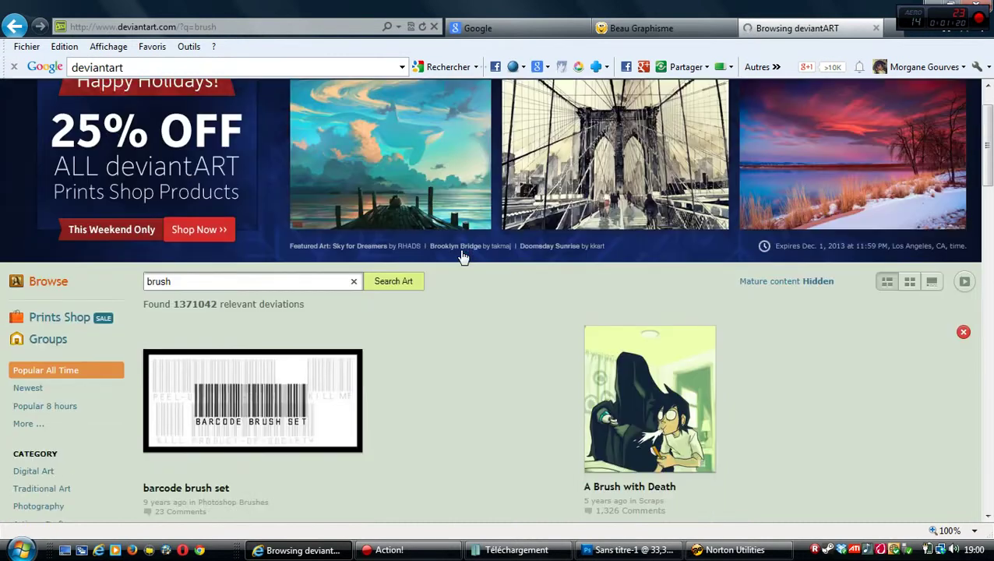
Step: Browse the deviantART brush results, loading more of them, and examine the available brush sets for one to download
scroll(462, 283, "down", 3)
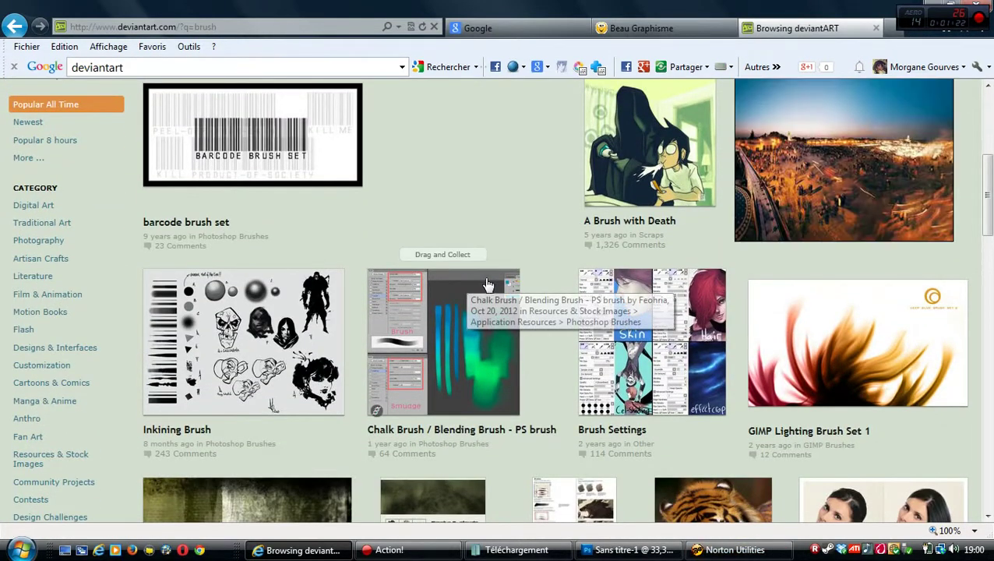
scroll(559, 344, "down", 1)
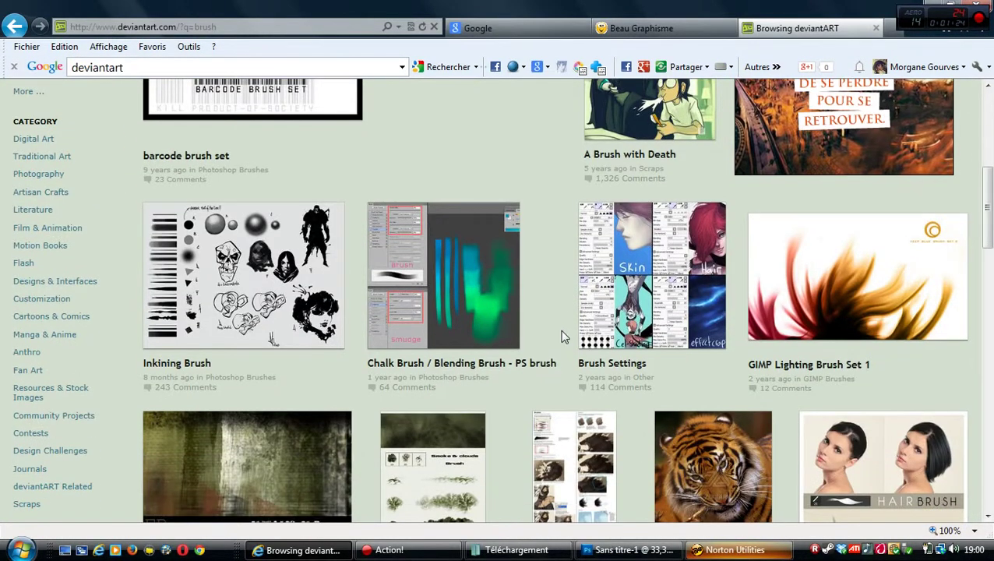
scroll(558, 322, "down", 5)
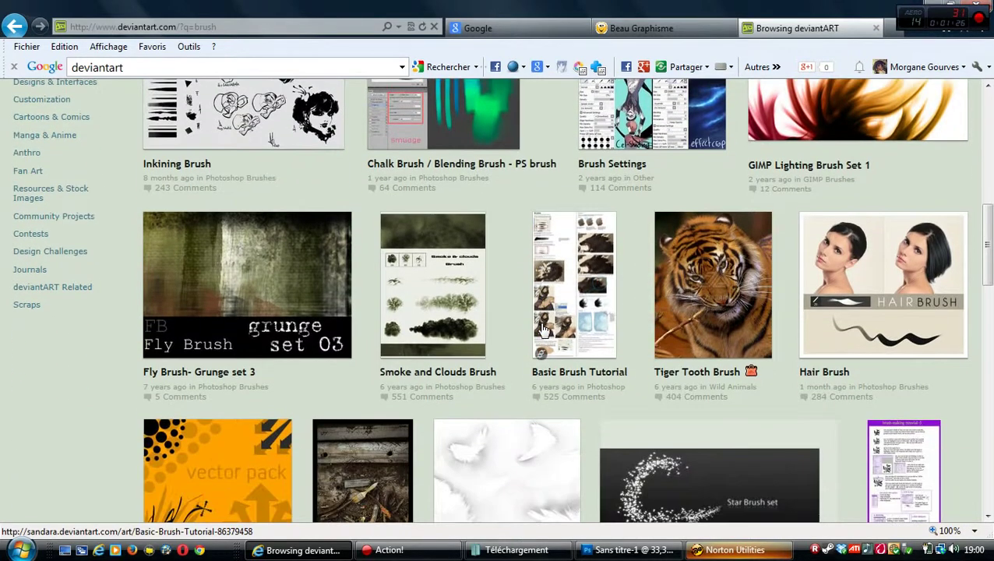
scroll(538, 316, "down", 4)
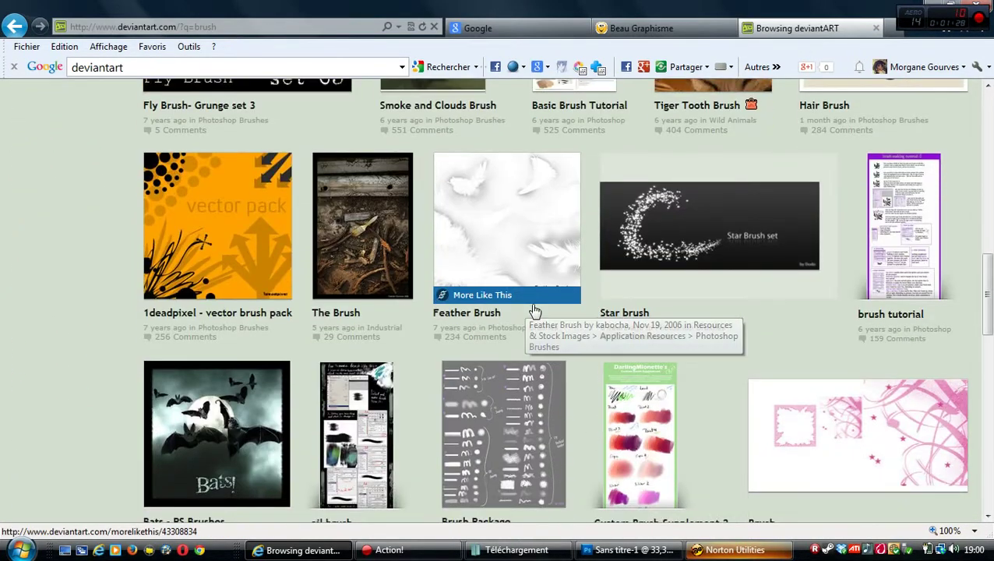
scroll(604, 324, "down", 2)
scroll(603, 326, "down", 4)
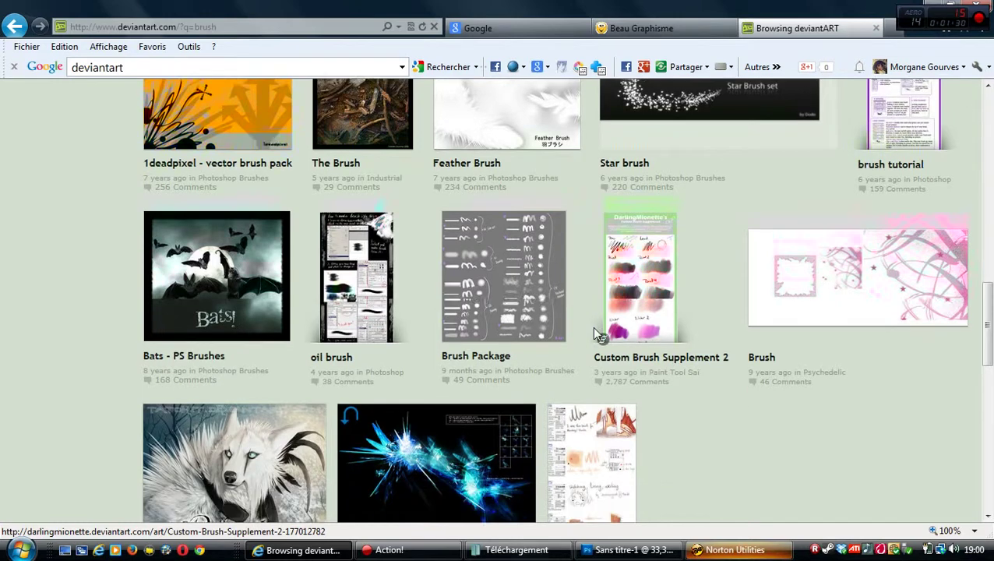
scroll(572, 344, "down", 2)
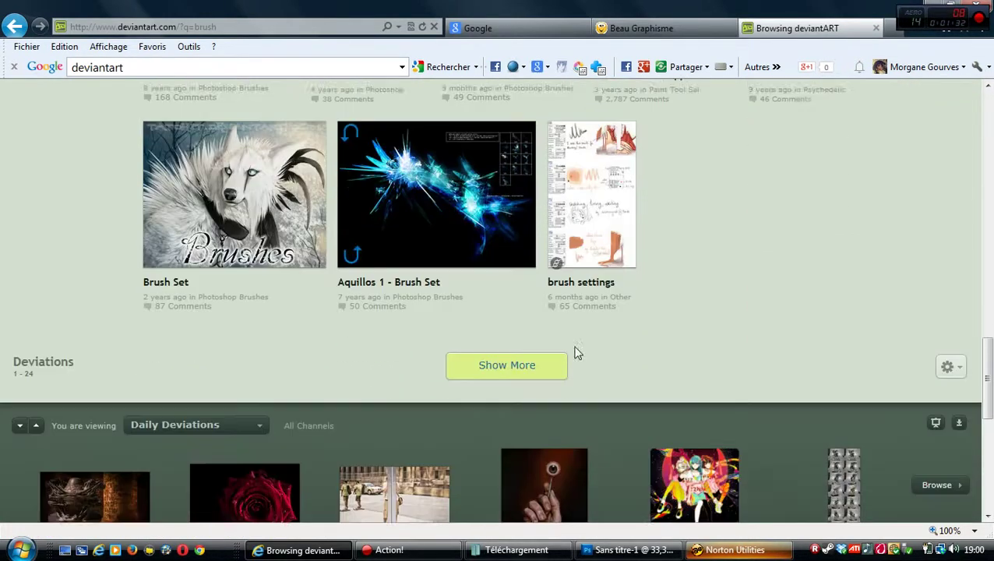
left_click(528, 351)
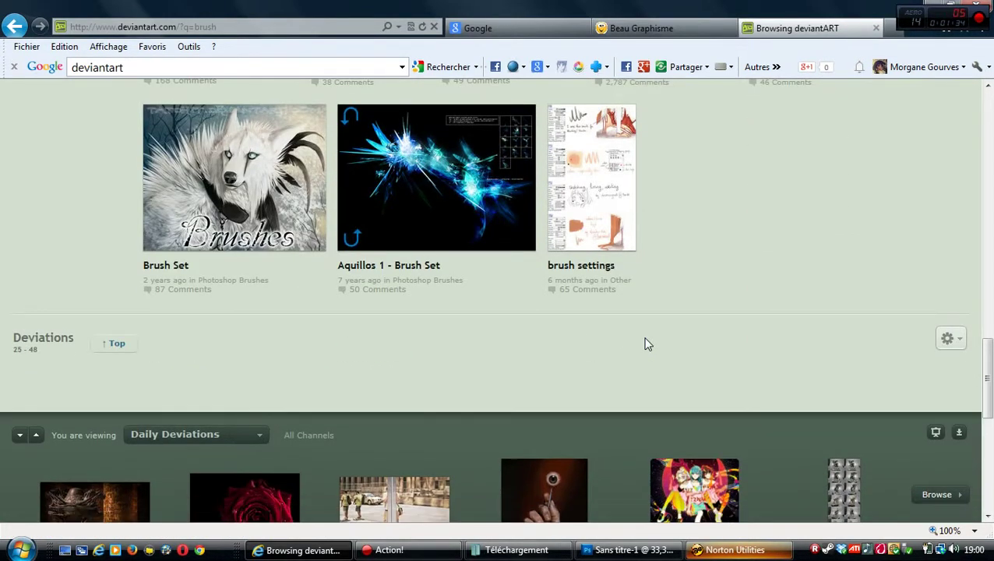
scroll(517, 328, "down", 2)
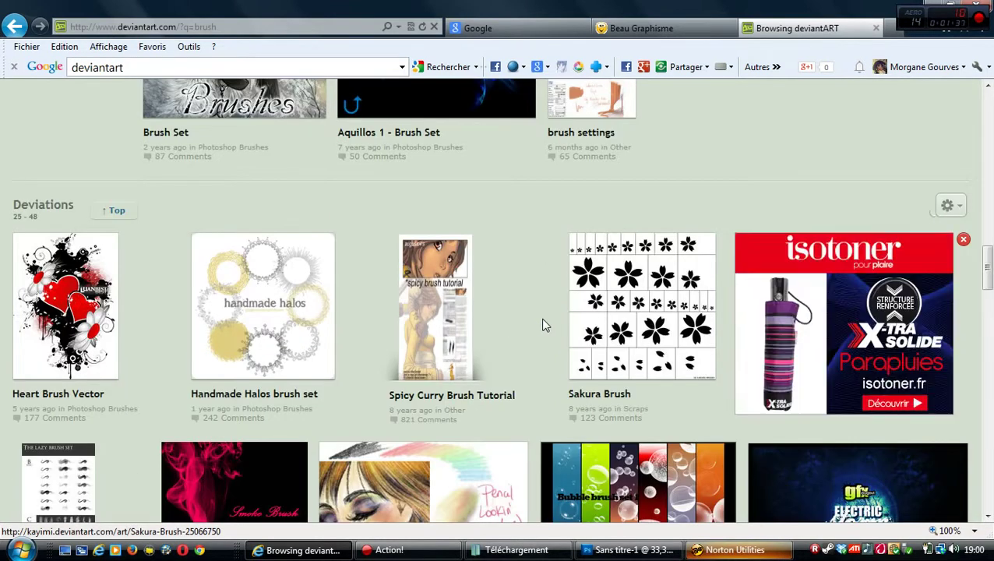
scroll(541, 324, "down", 3)
scroll(544, 324, "down", 3)
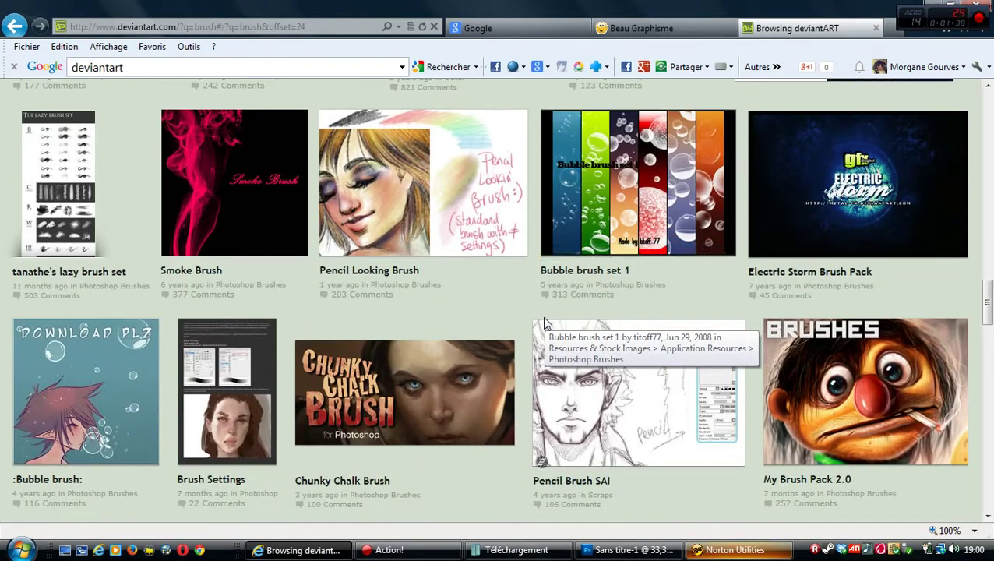
scroll(468, 295, "down", 1)
scroll(448, 292, "down", 1)
scroll(448, 288, "down", 1)
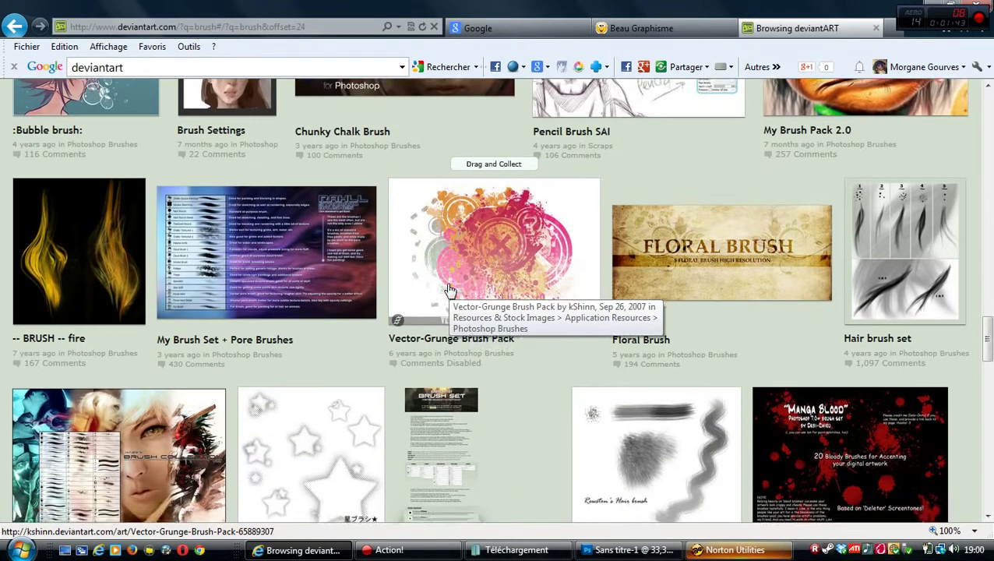
scroll(448, 290, "down", 3)
scroll(505, 307, "down", 3)
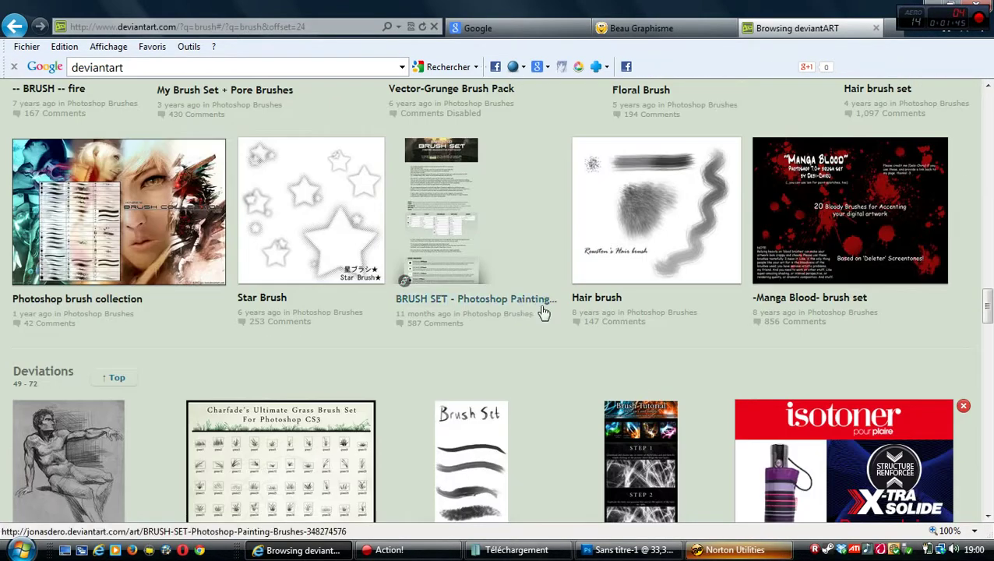
scroll(537, 312, "down", 2)
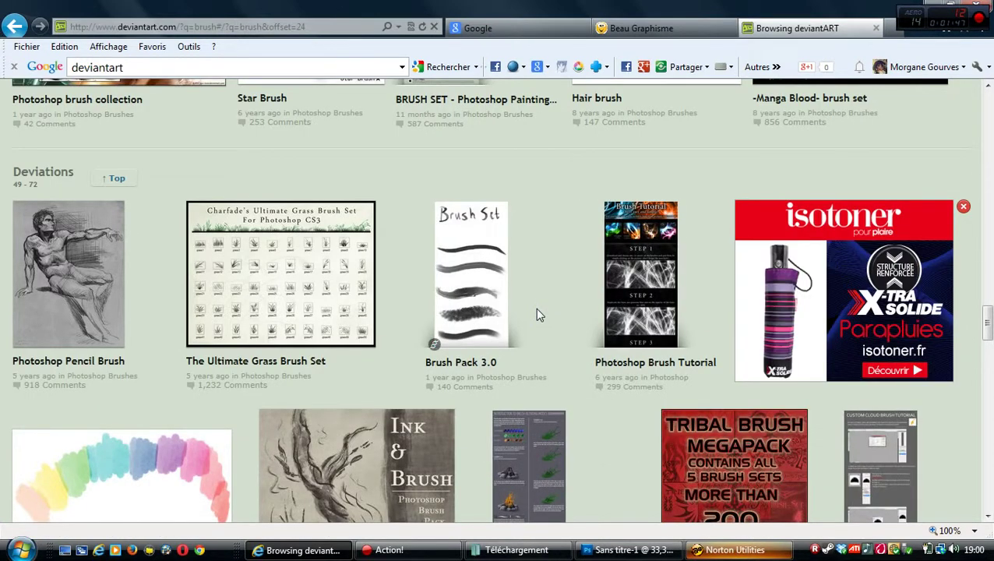
scroll(537, 314, "down", 2)
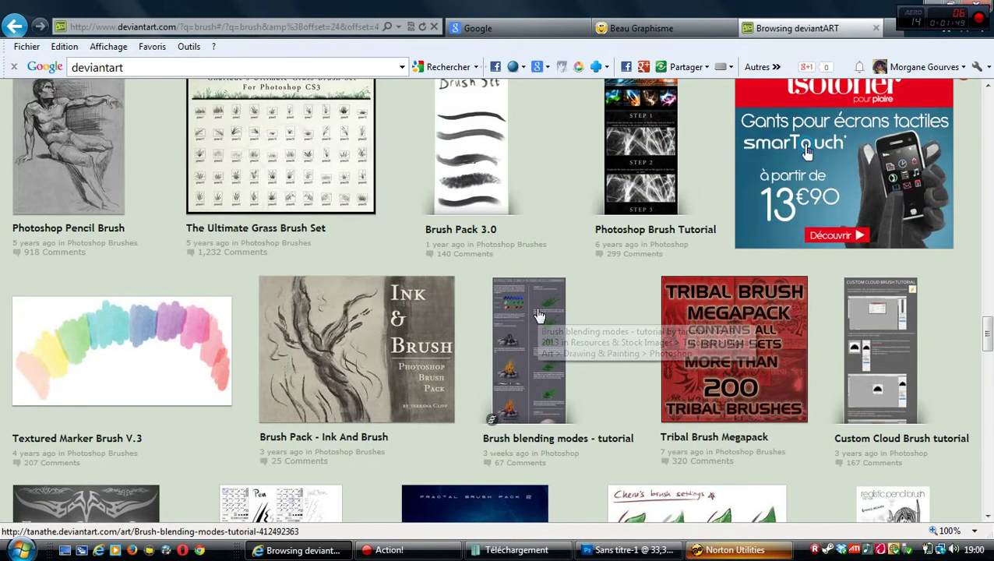
scroll(538, 315, "down", 1)
scroll(589, 321, "down", 1)
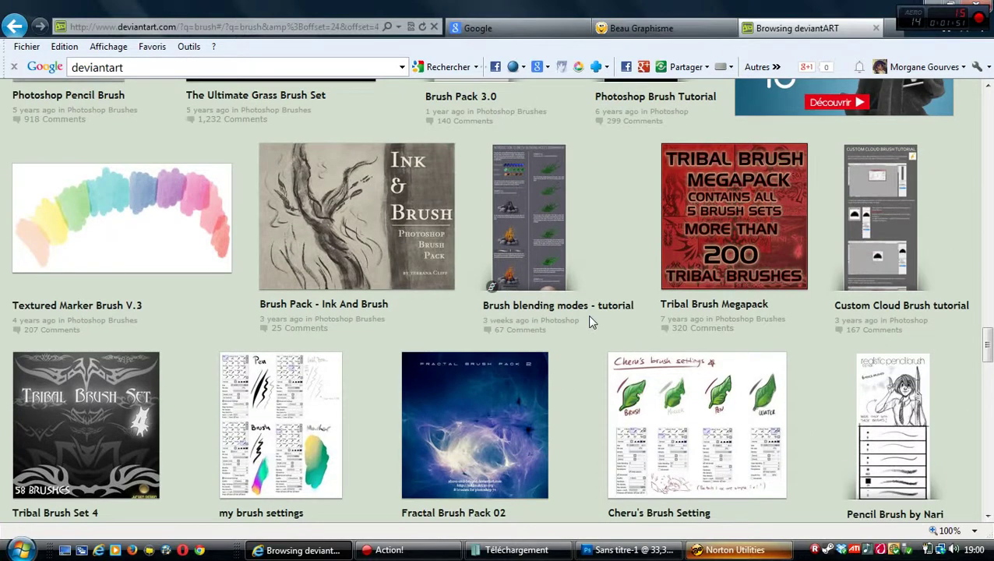
scroll(587, 314, "down", 2)
scroll(586, 313, "down", 2)
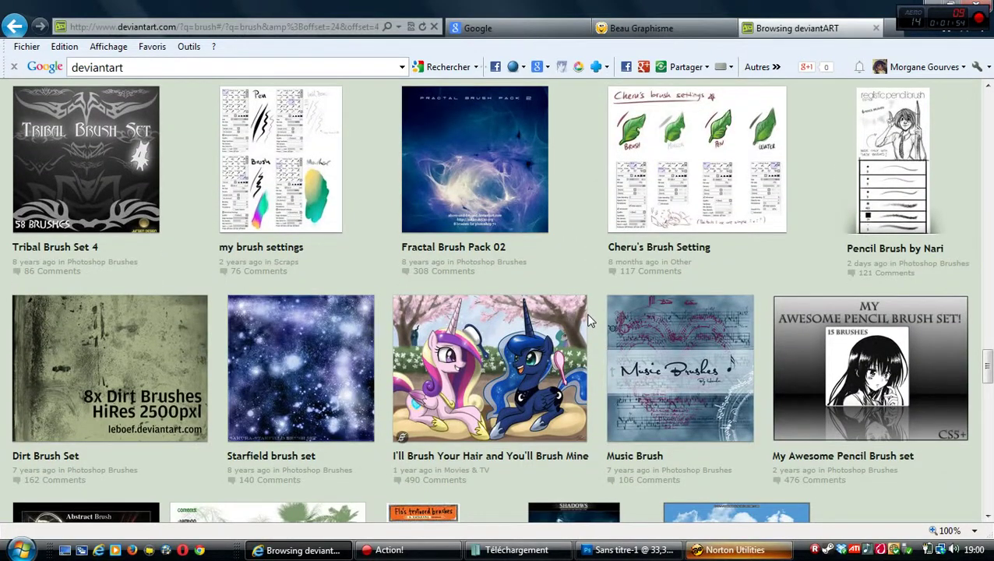
scroll(587, 316, "down", 1)
scroll(587, 315, "down", 2)
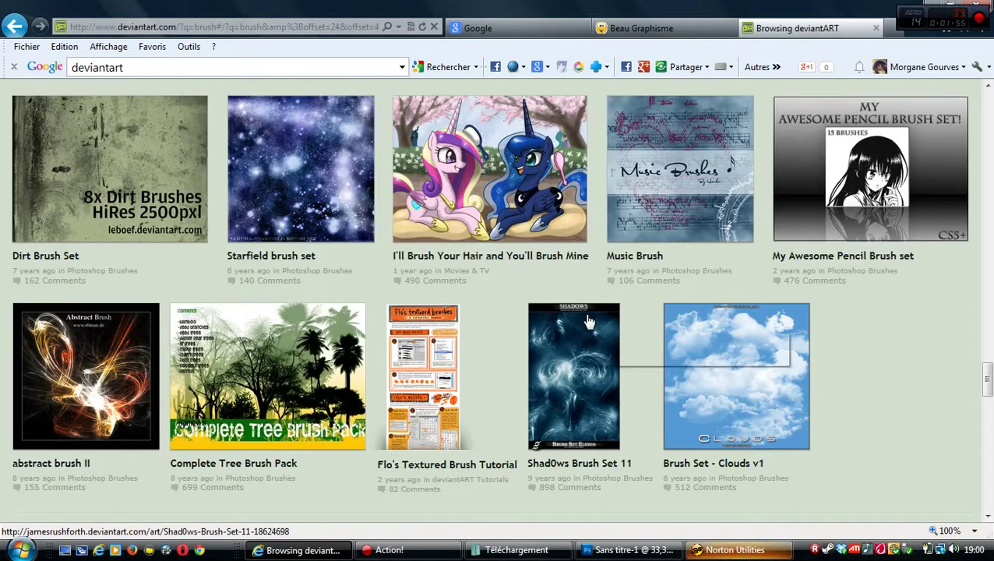
scroll(590, 322, "down", 7)
scroll(499, 296, "down", 3)
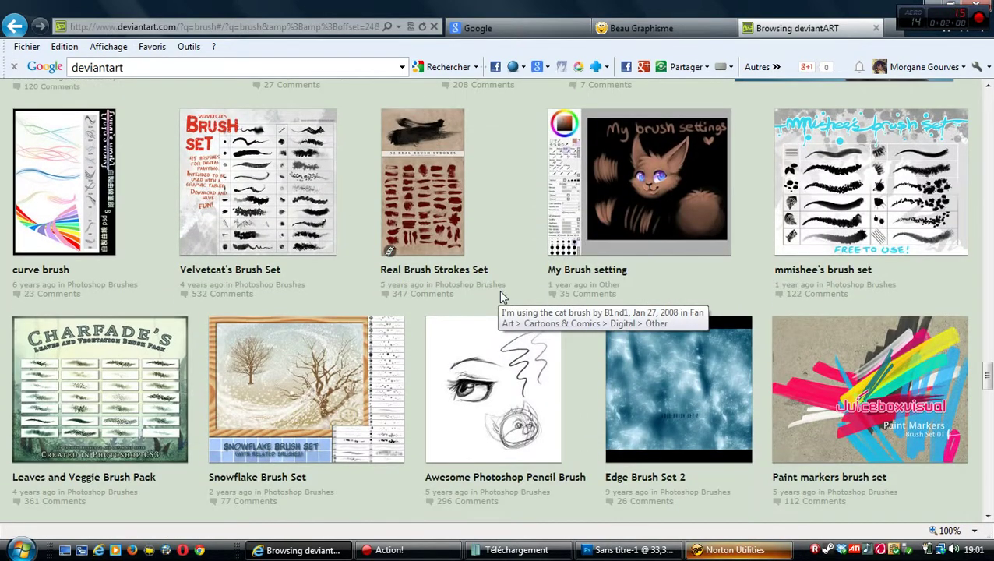
scroll(501, 296, "down", 5)
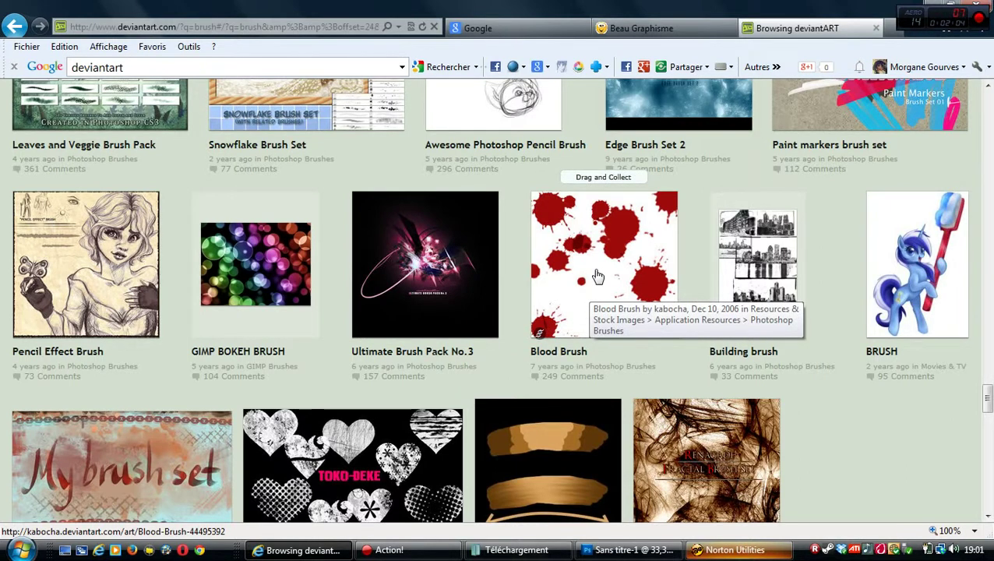
Step: Open the Blood Brush page from the results and download its ABR file, saving it to the computer
scroll(597, 275, "down", 1)
left_click(598, 184)
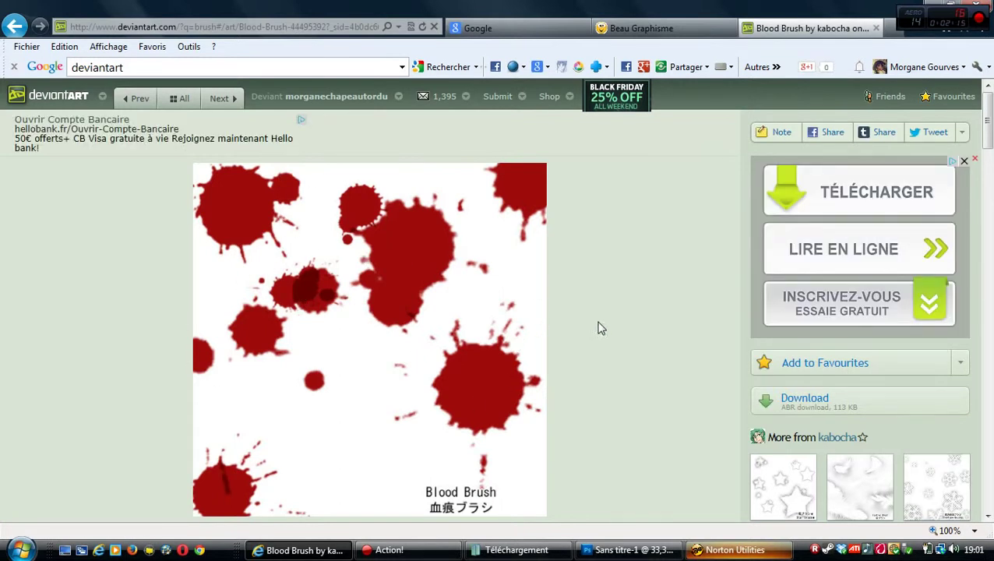
scroll(629, 299, "down", 1)
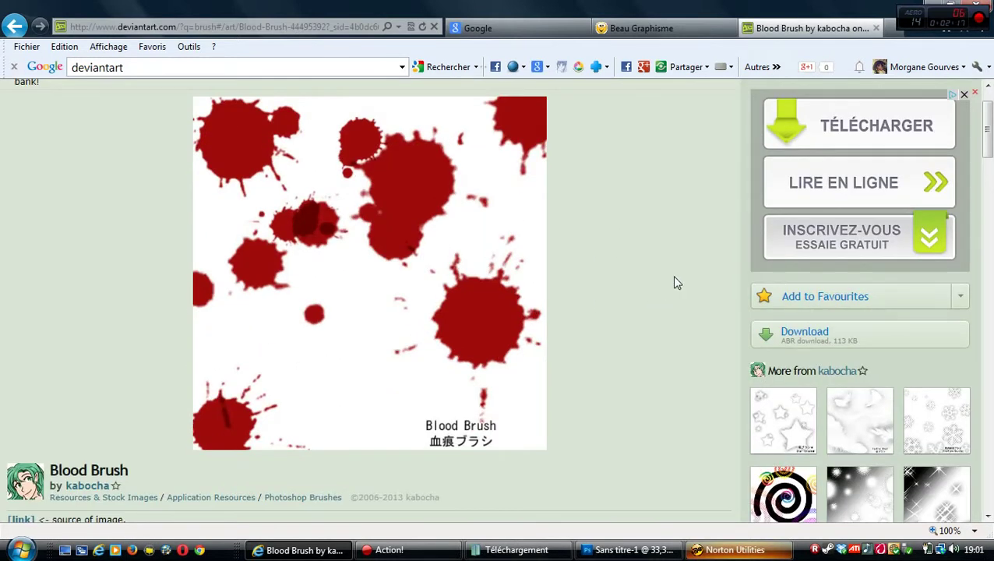
left_click(806, 335)
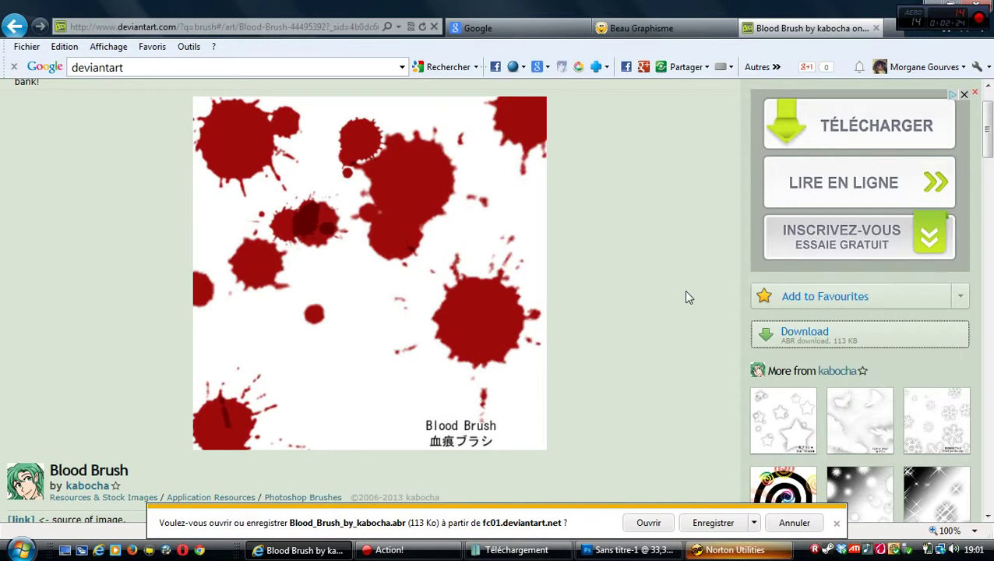
left_click(704, 527)
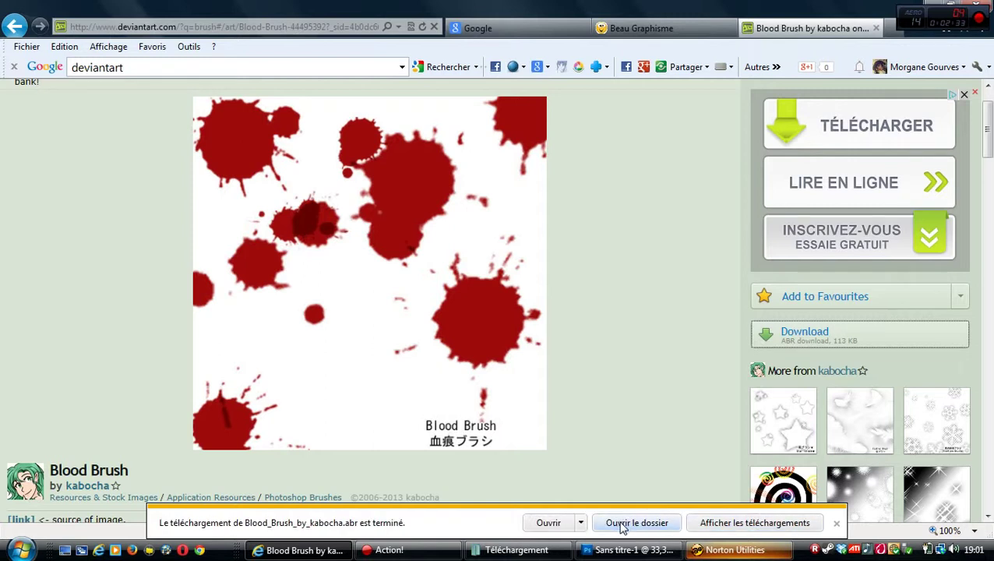
Step: Open the folder containing the downloaded brush and copy the Blood_Brush_by_kabocha ABR file
left_click(623, 528)
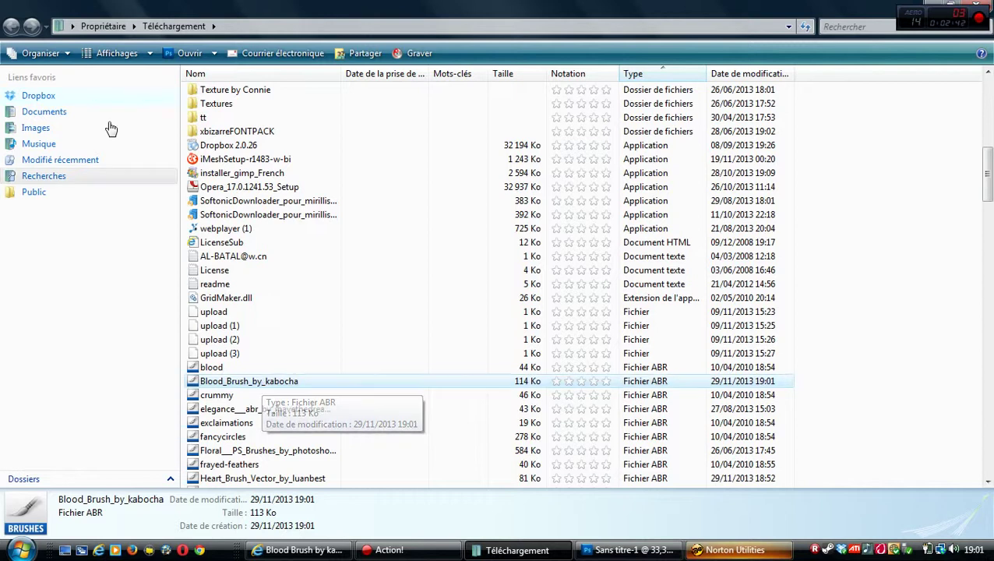
double_click(264, 383)
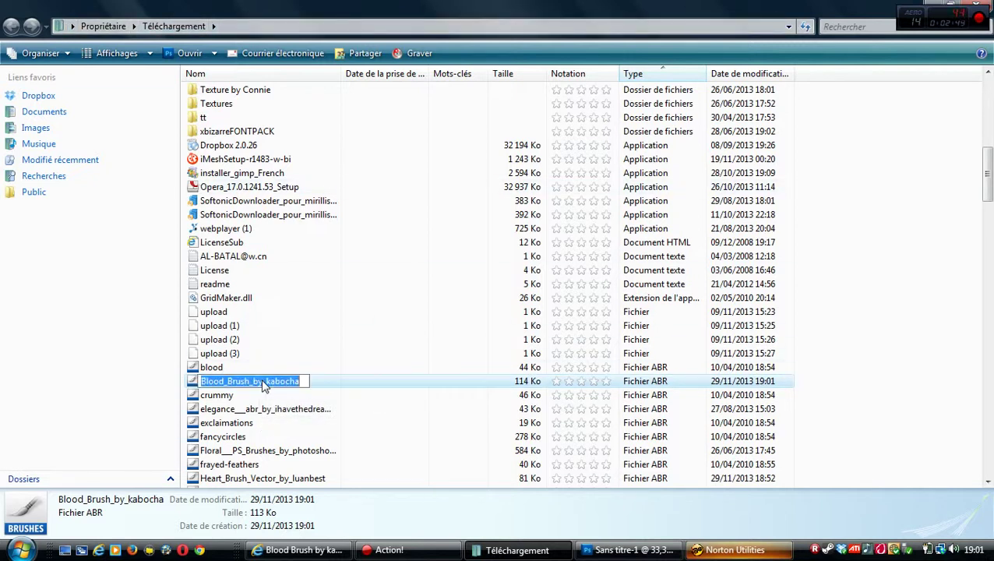
right_click(262, 381)
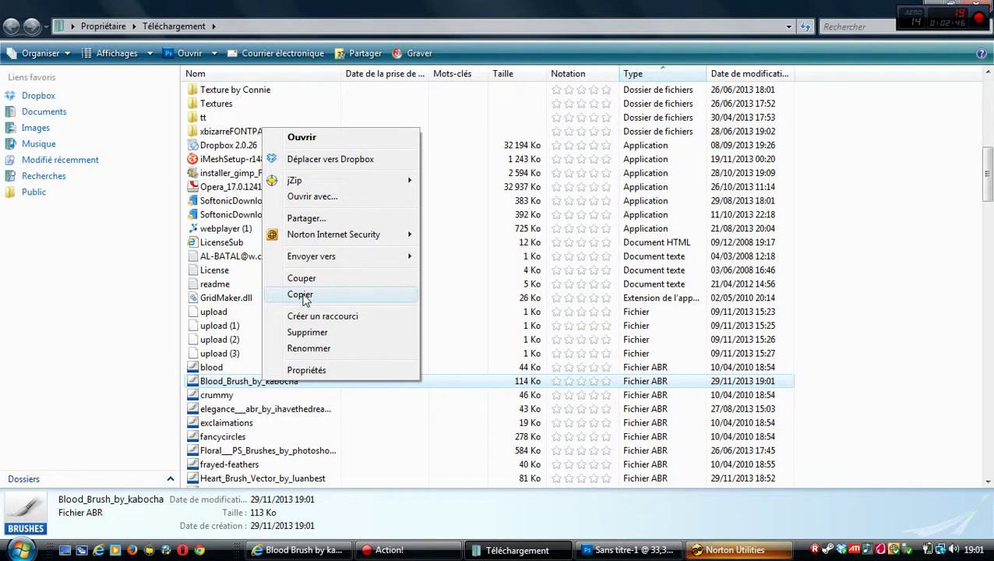
left_click(301, 295)
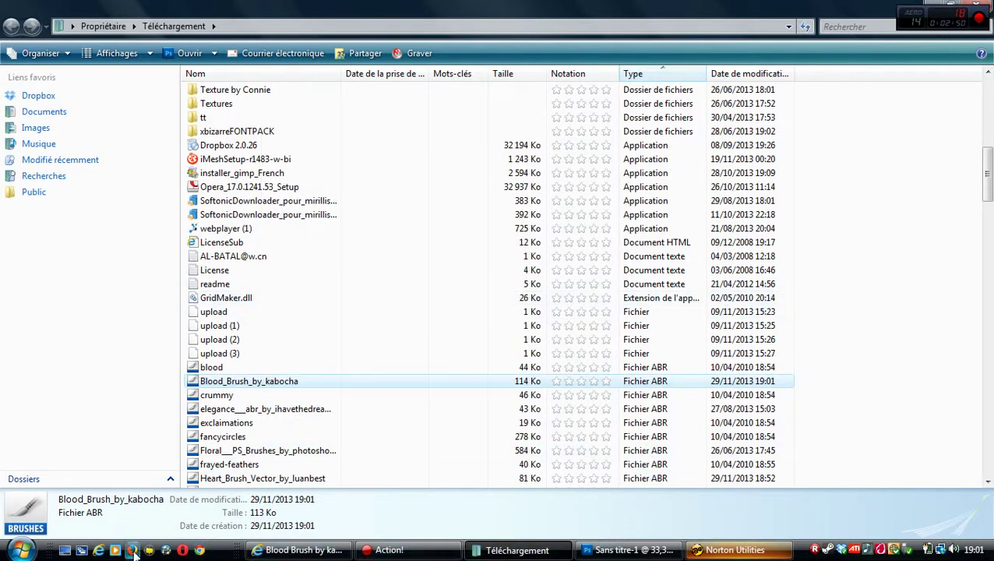
Step: Browse the computer's local disk C: to the Adobe folder inside Programmes
left_click(21, 550)
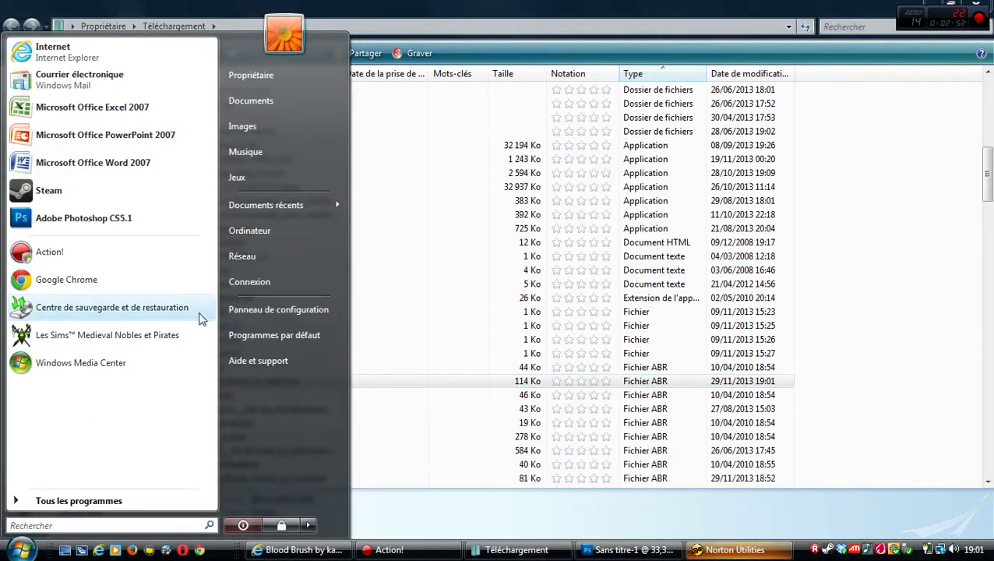
left_click(256, 228)
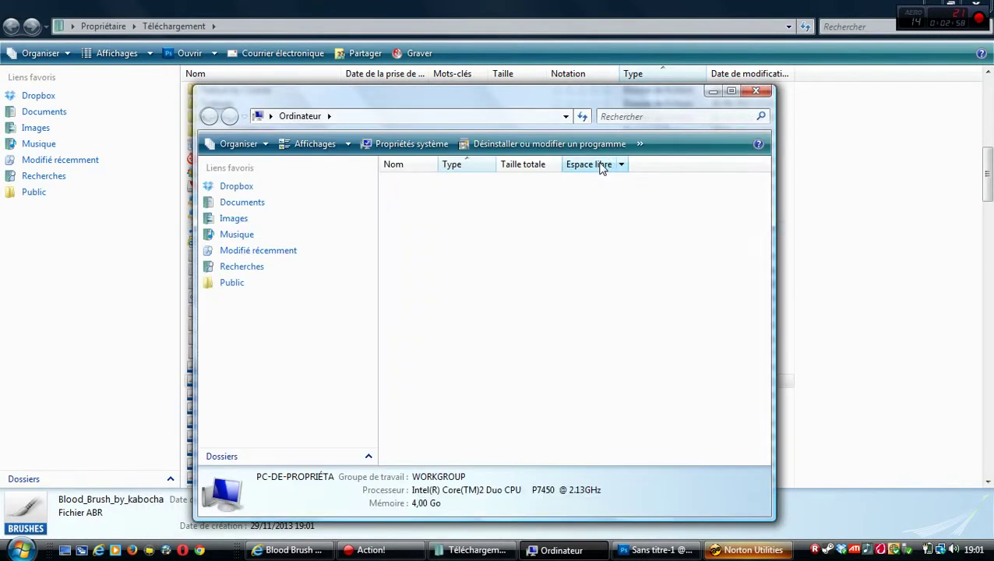
double_click(477, 212)
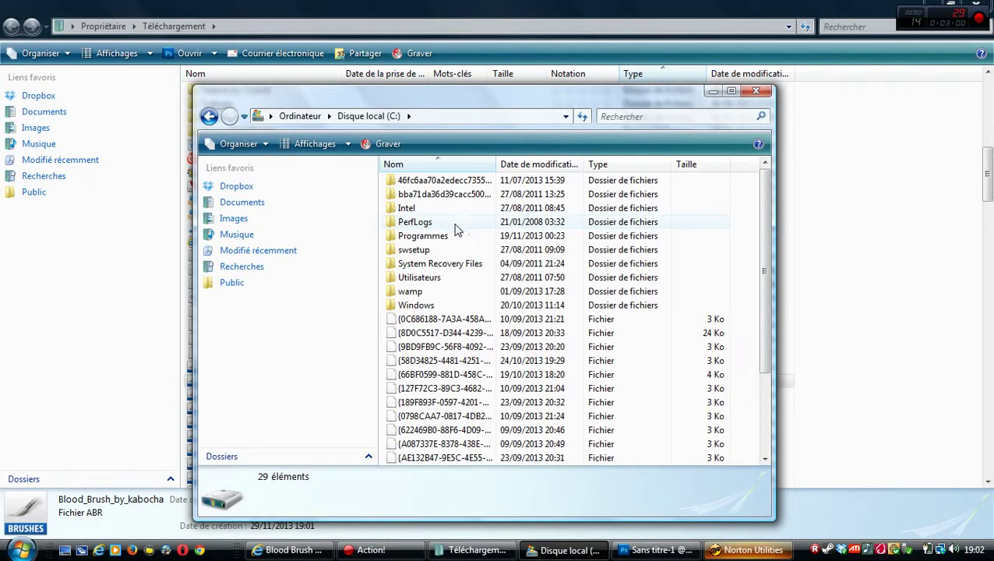
double_click(418, 233)
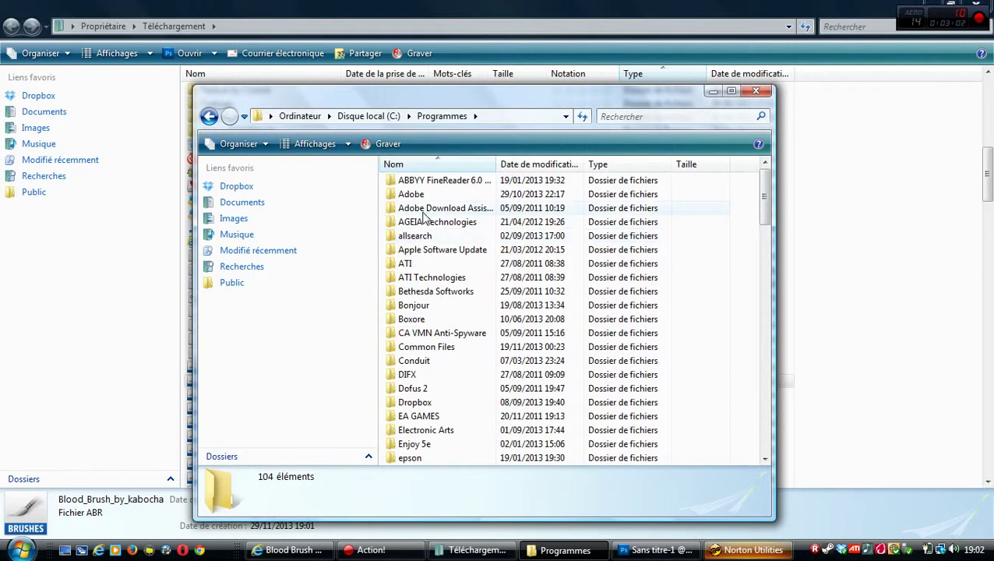
double_click(409, 194)
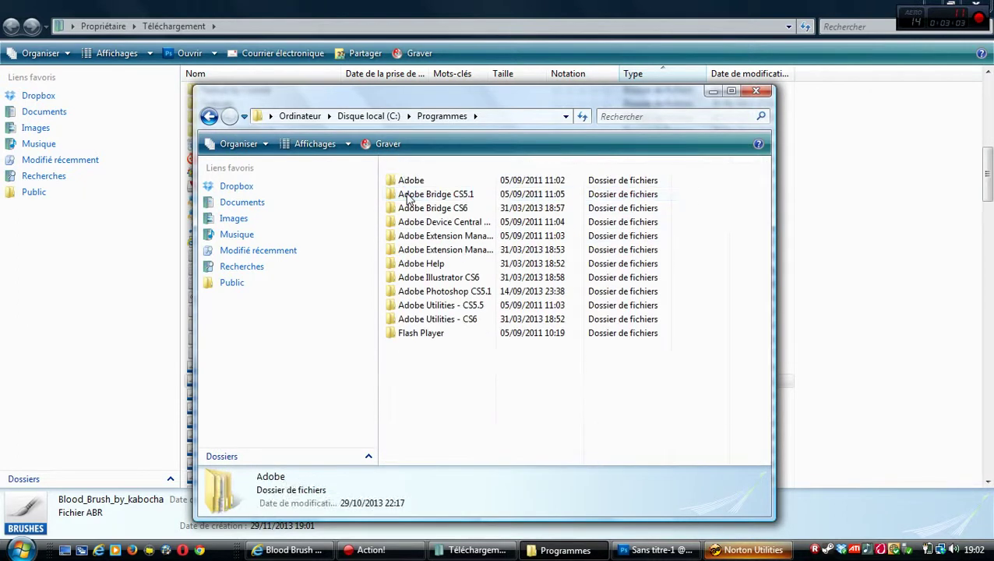
double_click(440, 303)
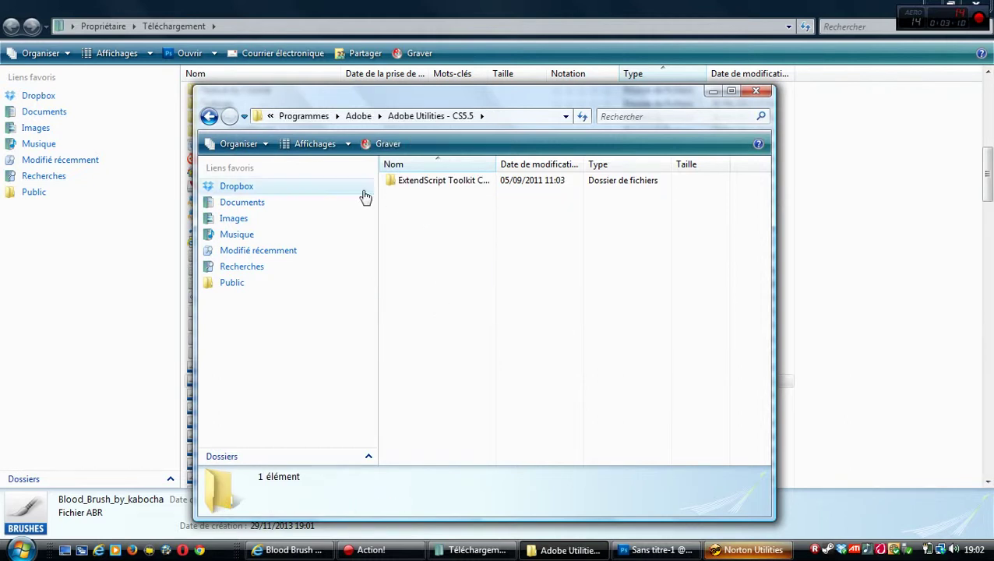
left_click(209, 116)
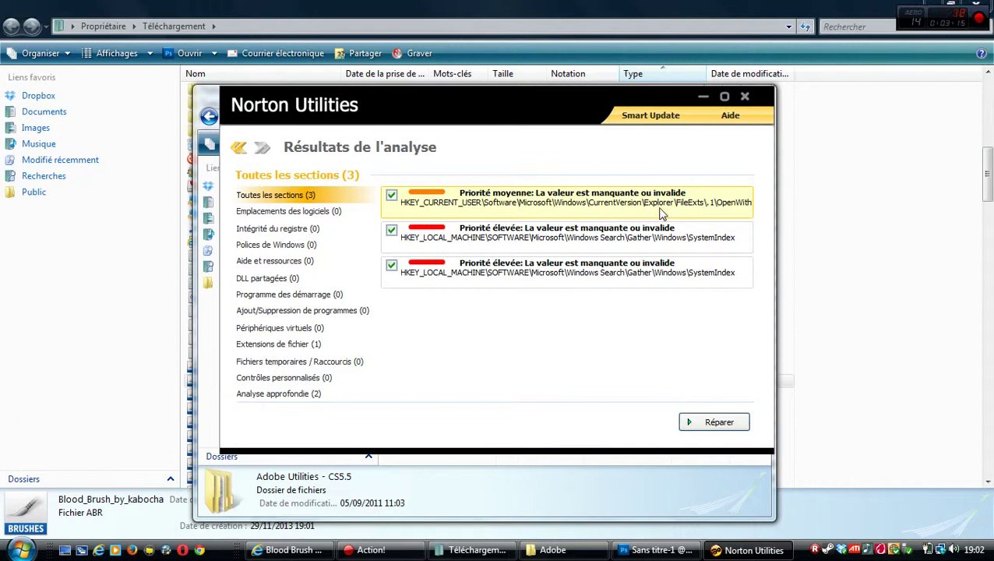
left_click(745, 99)
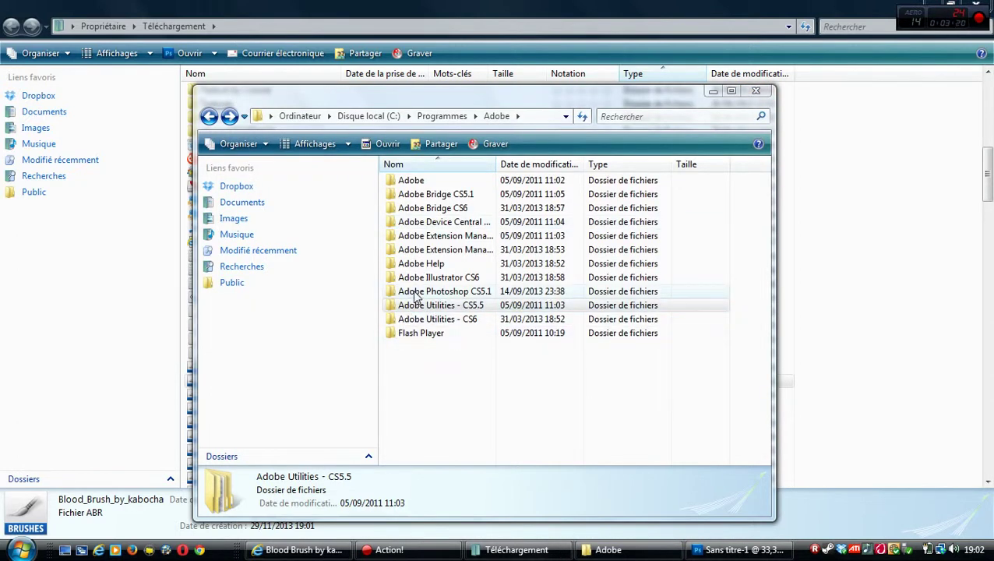
Step: Paste the copied brush file into the Presets\Brushes folder of Adobe Photoshop CS5.1, authorising the copy as administrator
double_click(414, 292)
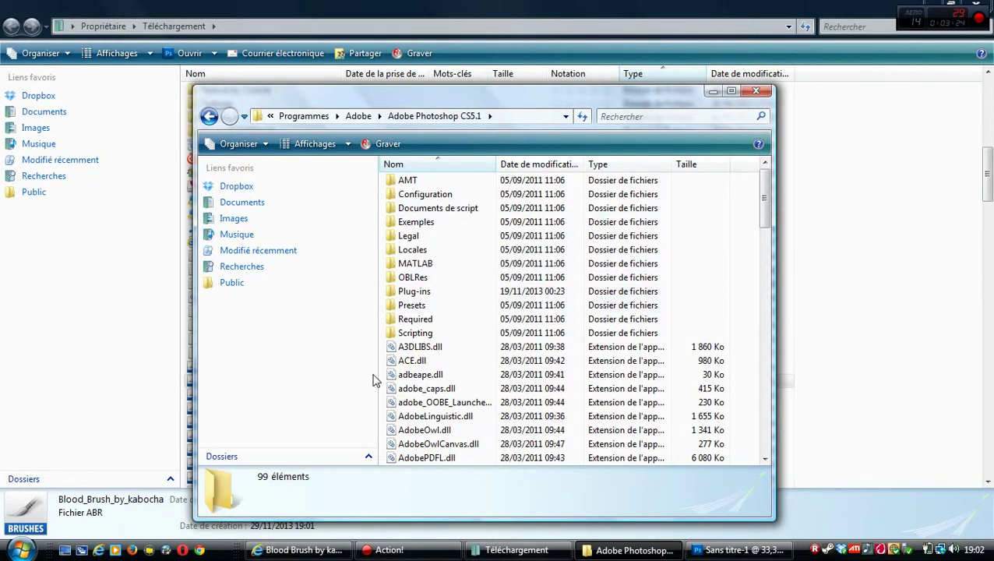
double_click(411, 306)
double_click(414, 211)
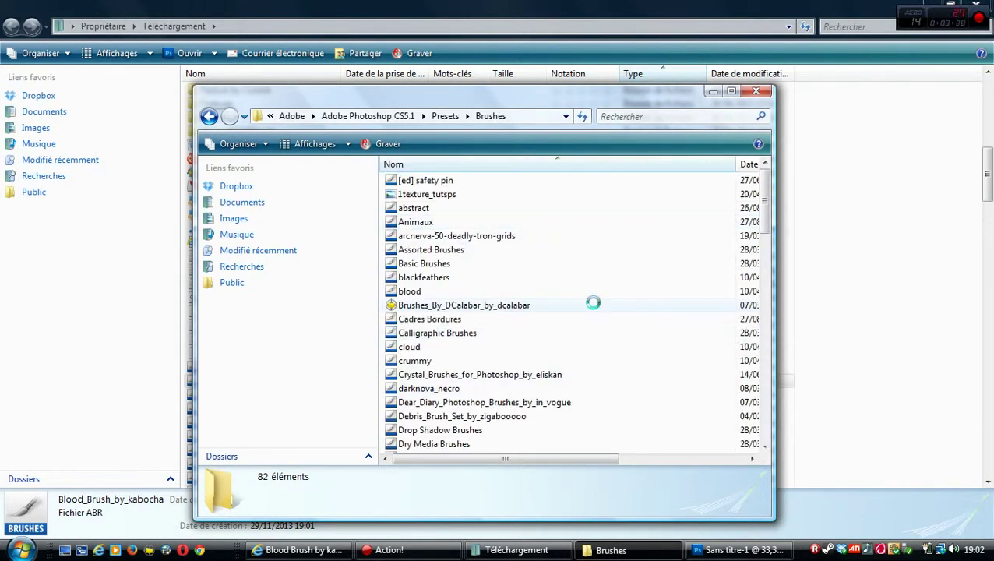
right_click(593, 303)
left_click(627, 441)
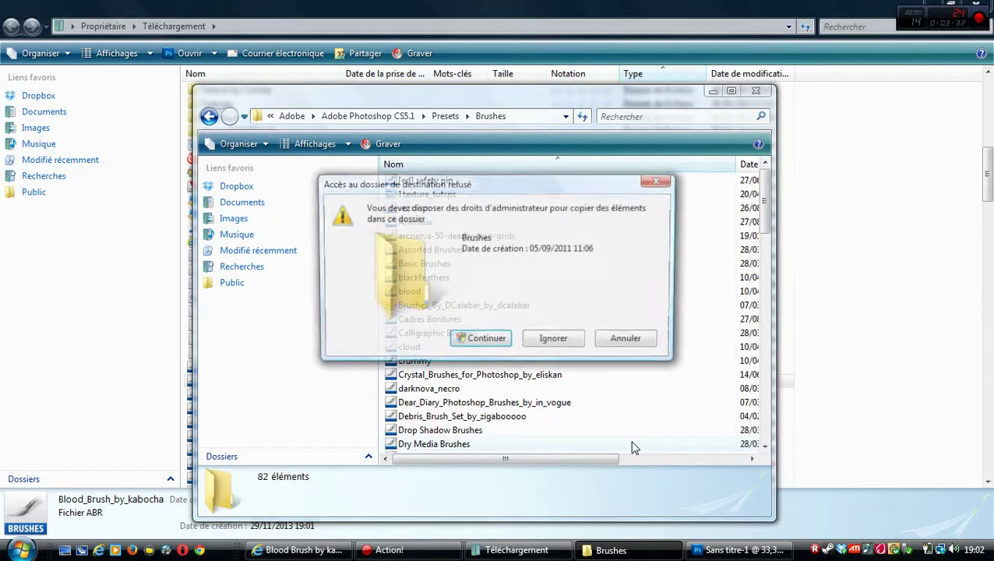
left_click(481, 343)
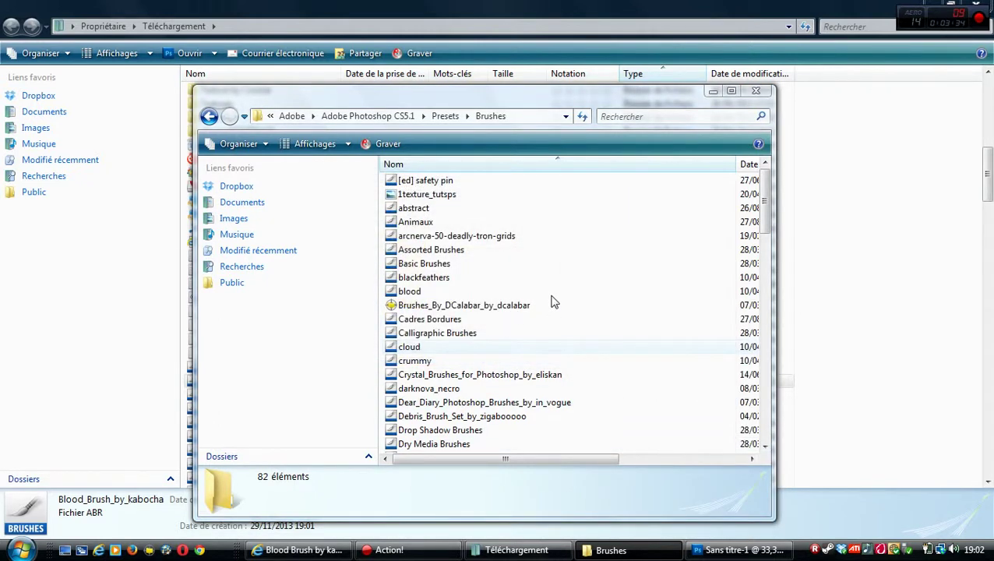
key("ctrl+v")
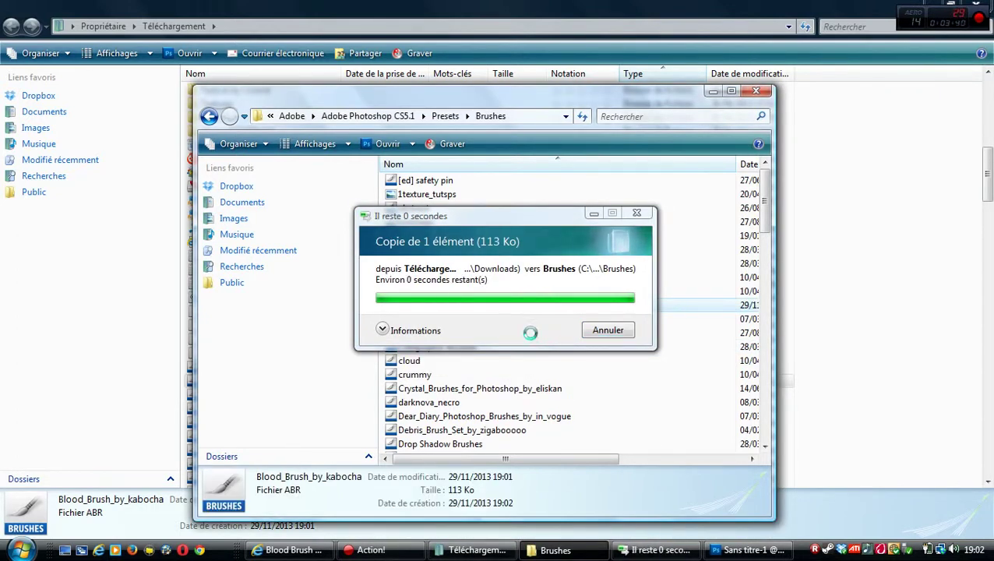
Step: Switch to Photoshop and load the Blood_Brush_by_kabocha brush set into the Brush tool's presets
mouse_move(498, 558)
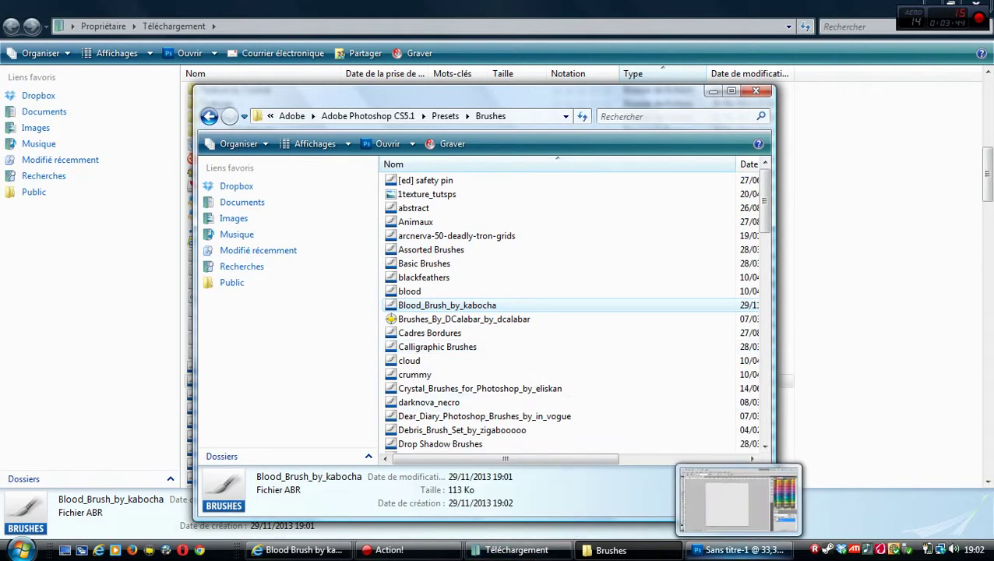
left_click(768, 554)
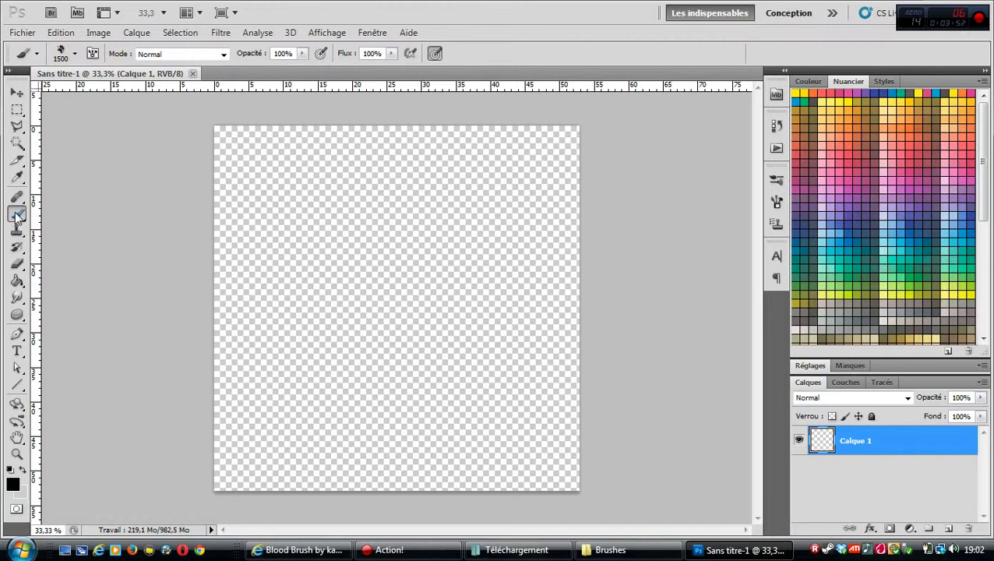
left_click(74, 54)
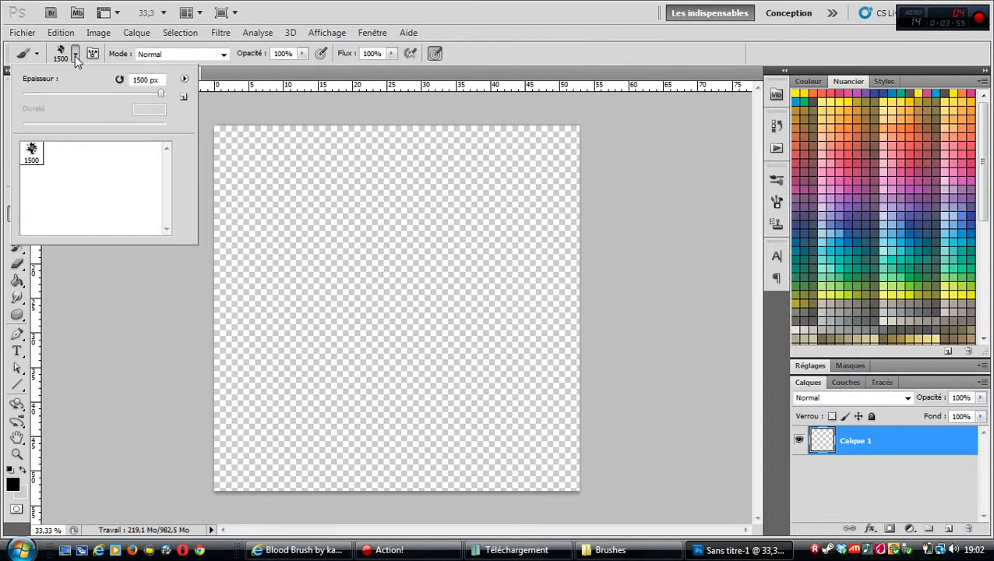
left_click(185, 81)
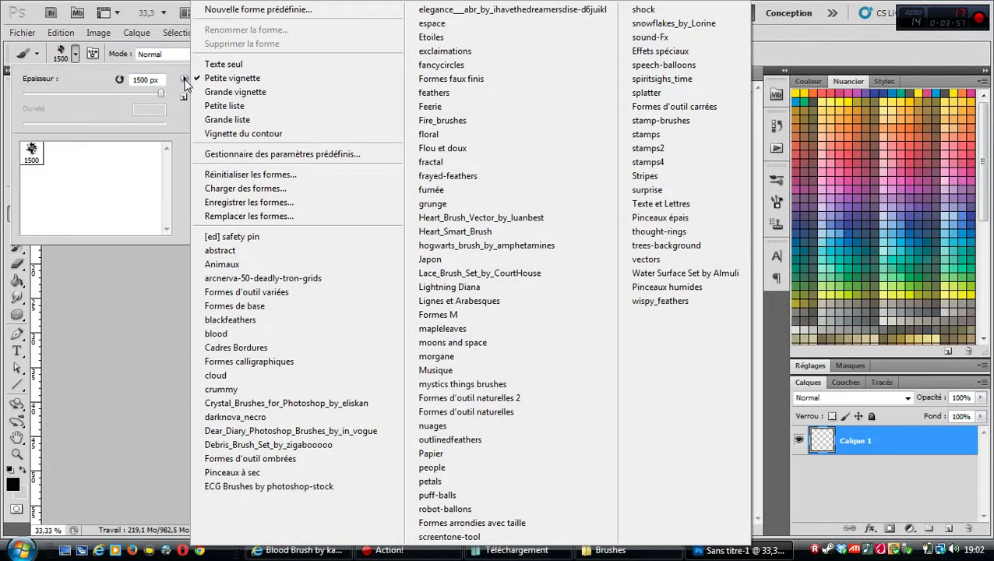
left_click(263, 190)
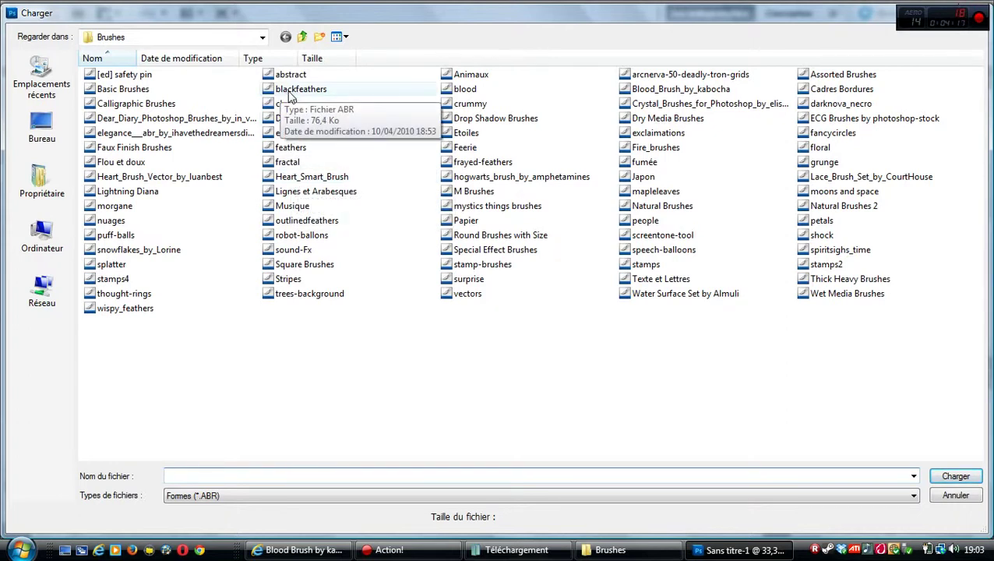
left_click(654, 91)
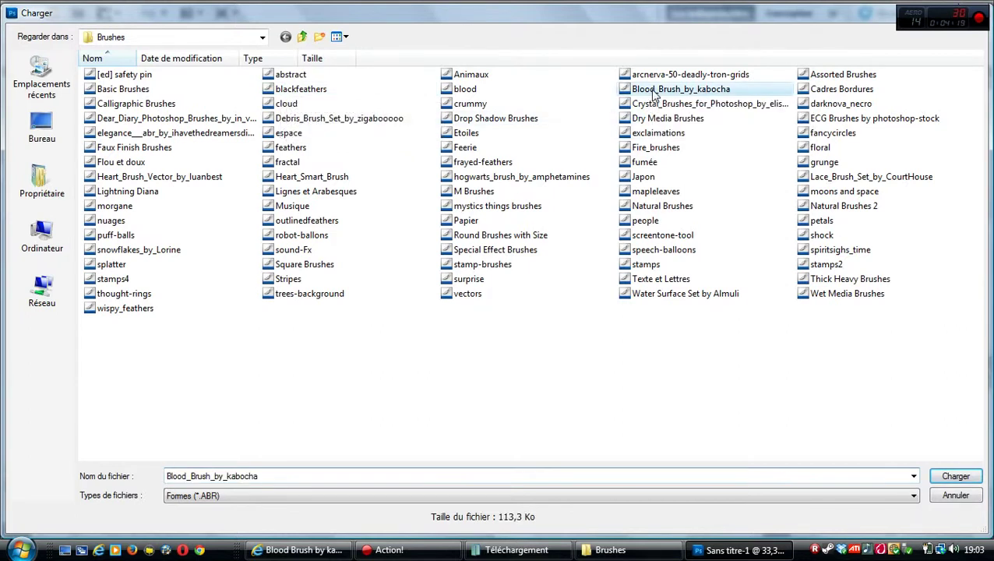
left_click(652, 91)
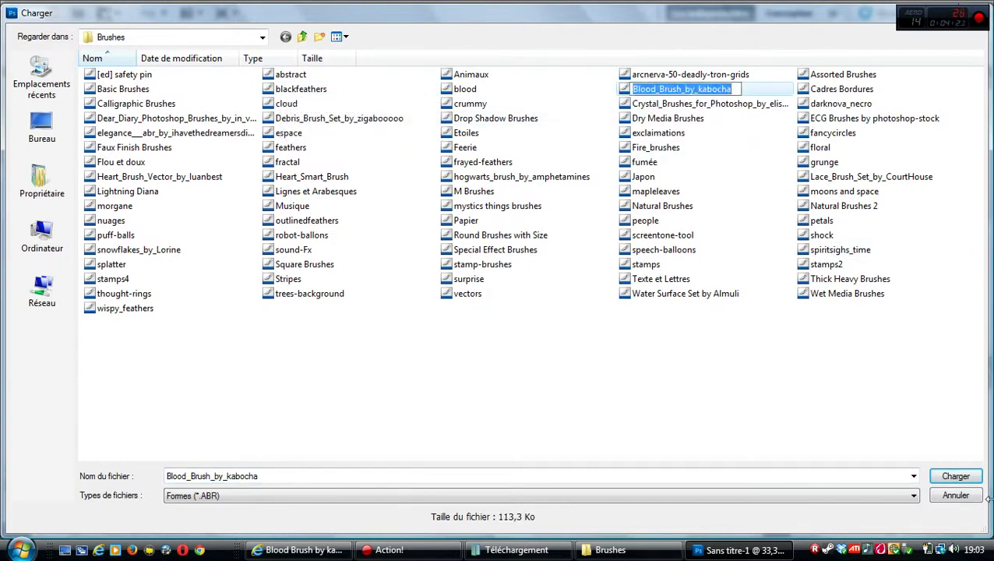
left_click(954, 477)
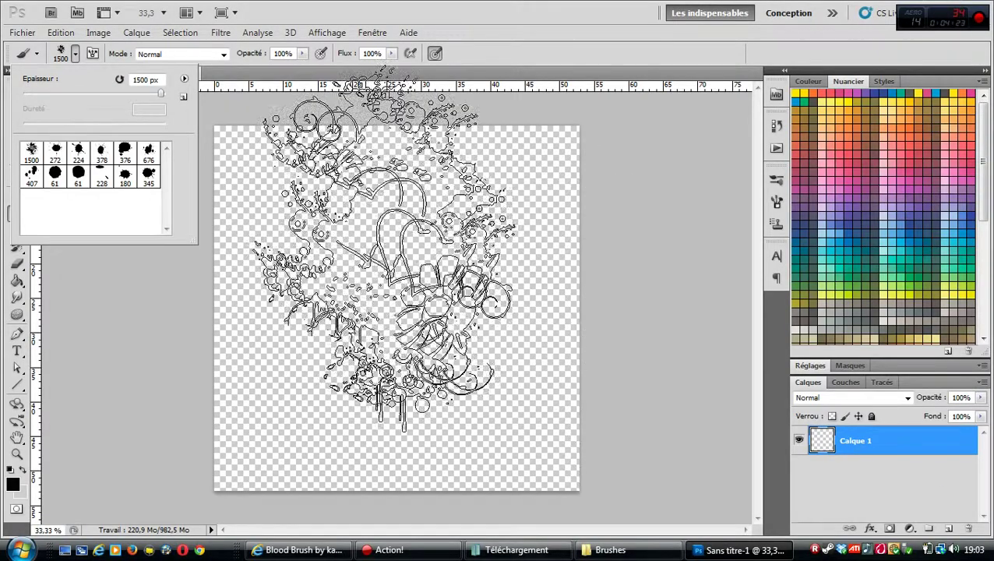
Step: Pick the 272 px splatter brush and stamp it twice on the canvas, near the upper left and right of centre
left_click(54, 150)
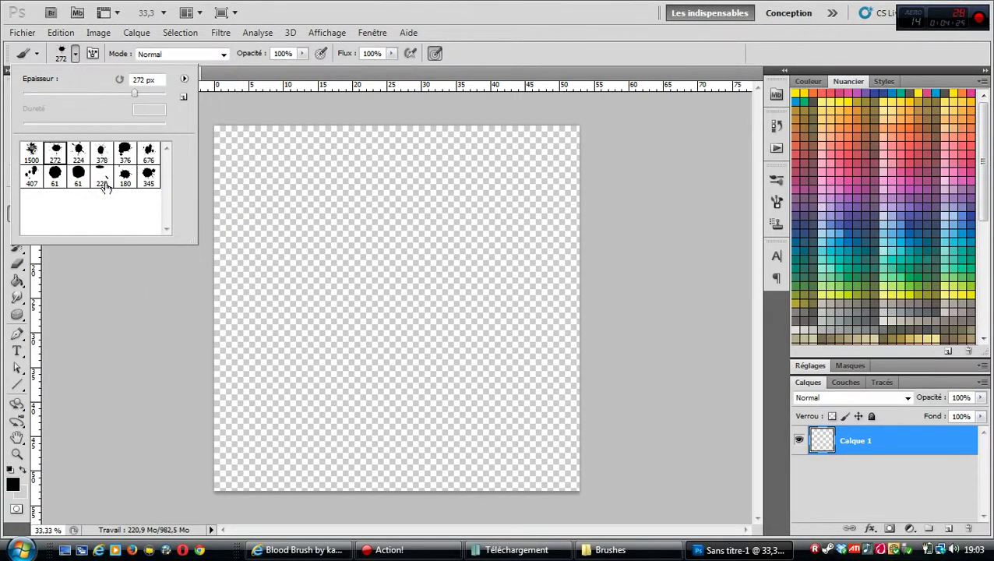
left_click(327, 204)
left_click(437, 316)
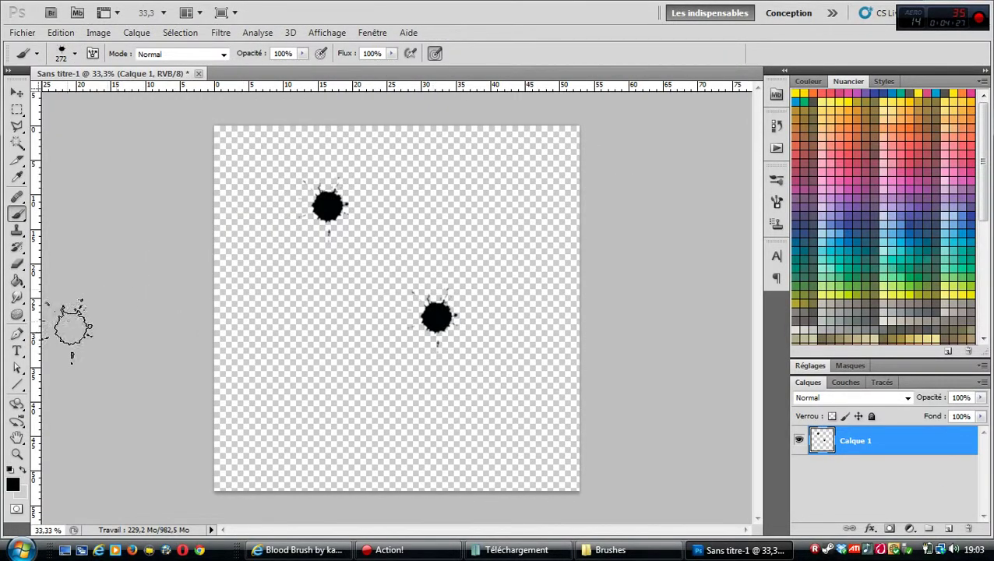
Step: Pick the 378 px splatter brush and stamp it twice, below the upper-left splatter and in the canvas's upper right
left_click(75, 54)
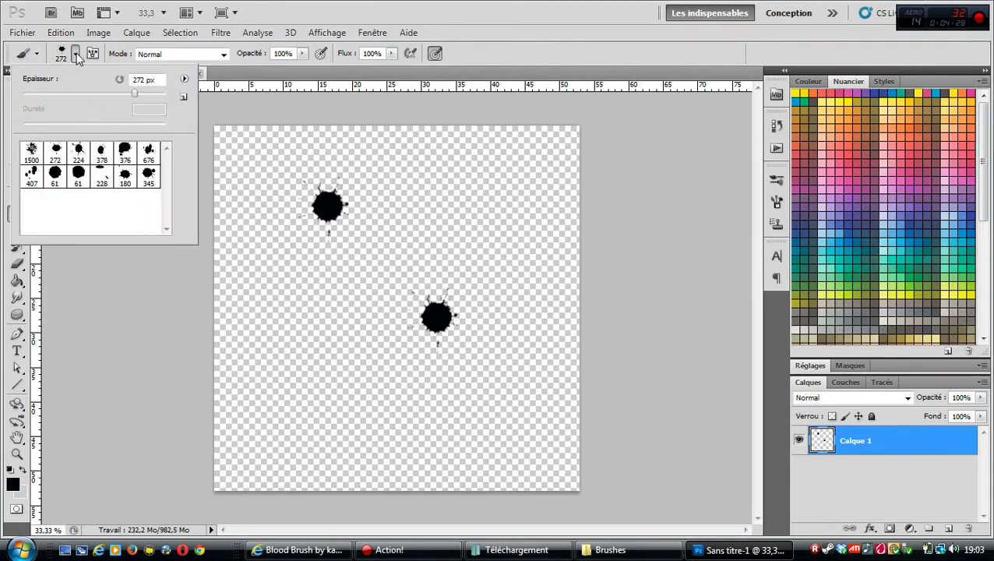
left_click(100, 153)
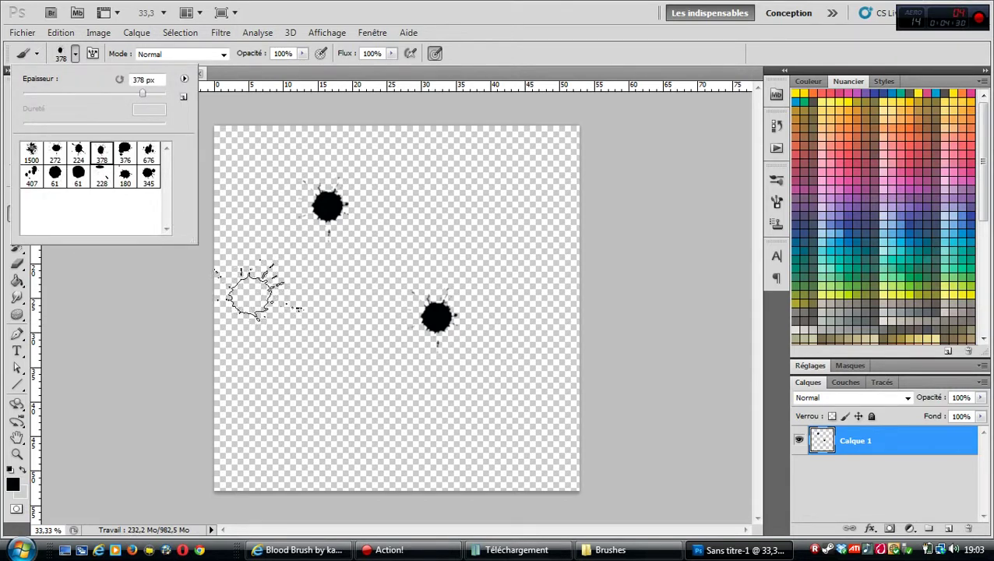
left_click(324, 300)
left_click(491, 209)
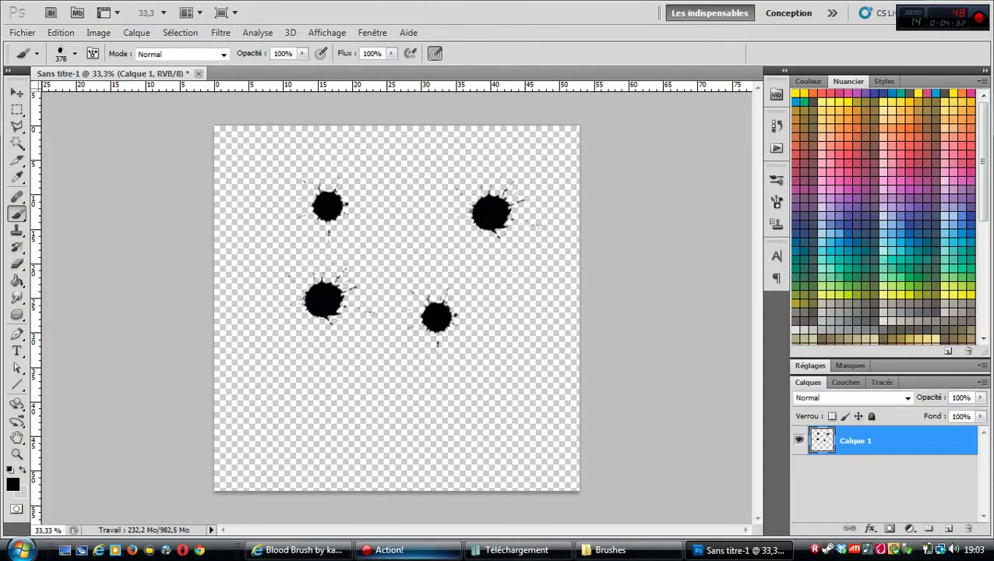
left_click(389, 550)
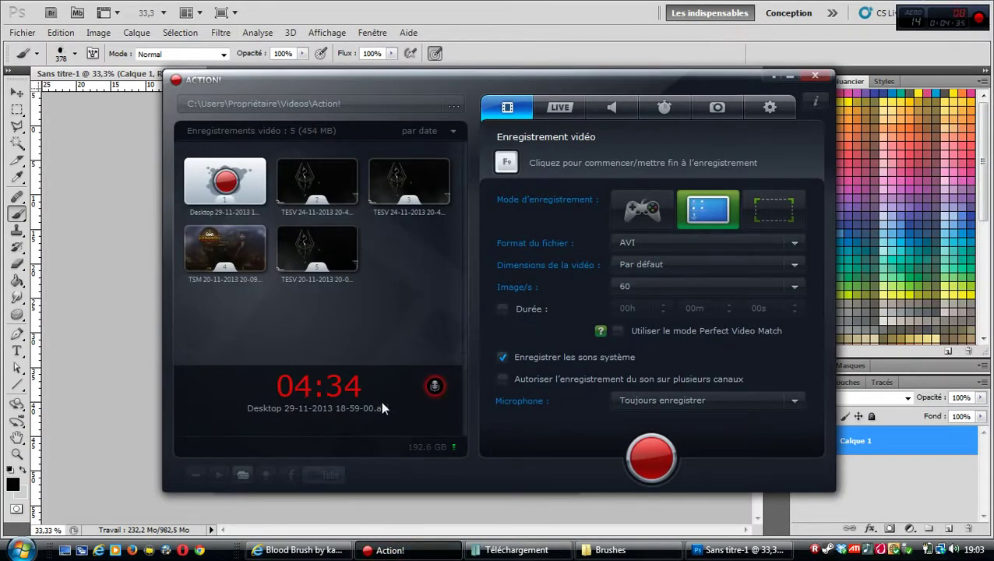